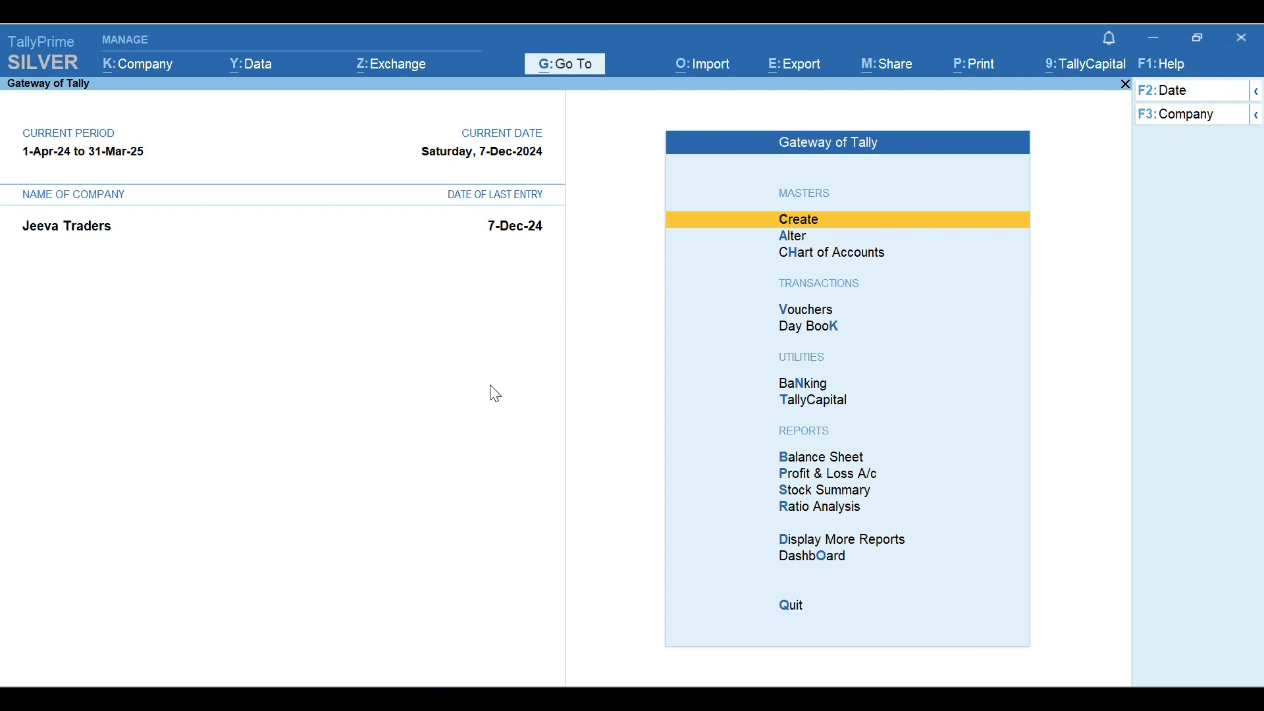
# Open the creation form for a new stock item in the inventory masters.
pyautogui.press('Down')
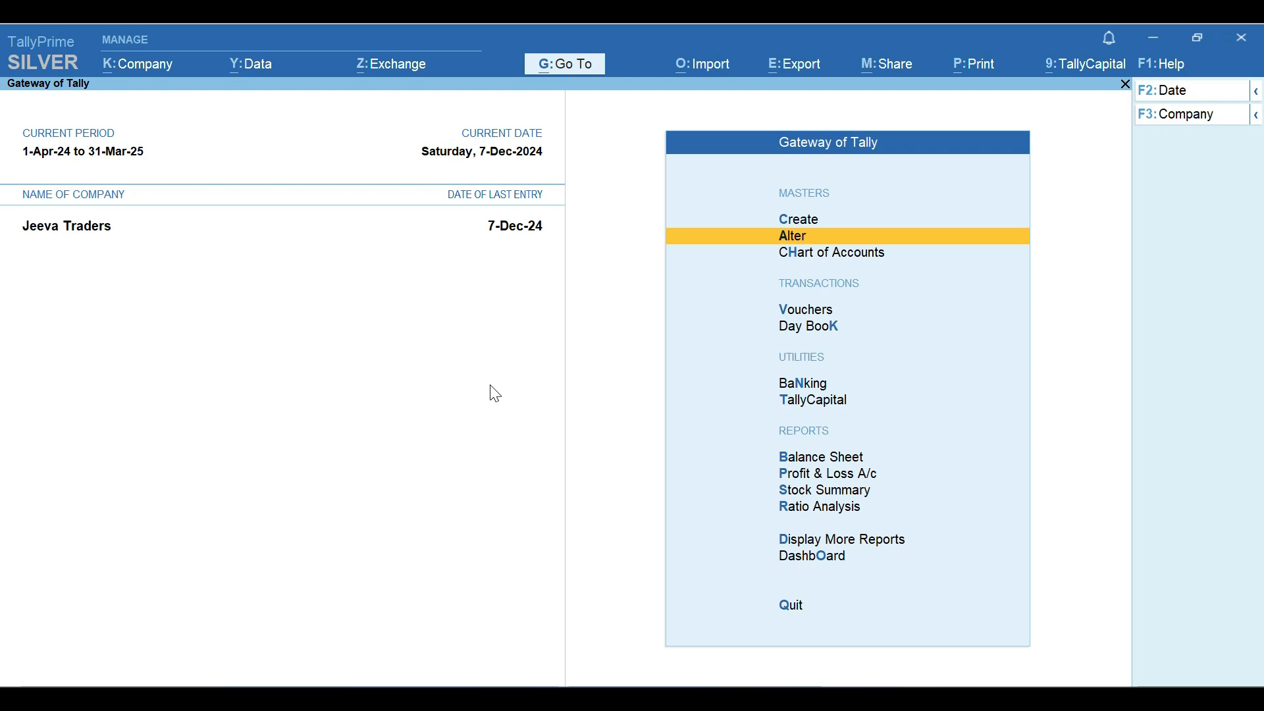
pyautogui.press('Up')
pyautogui.press('Return')
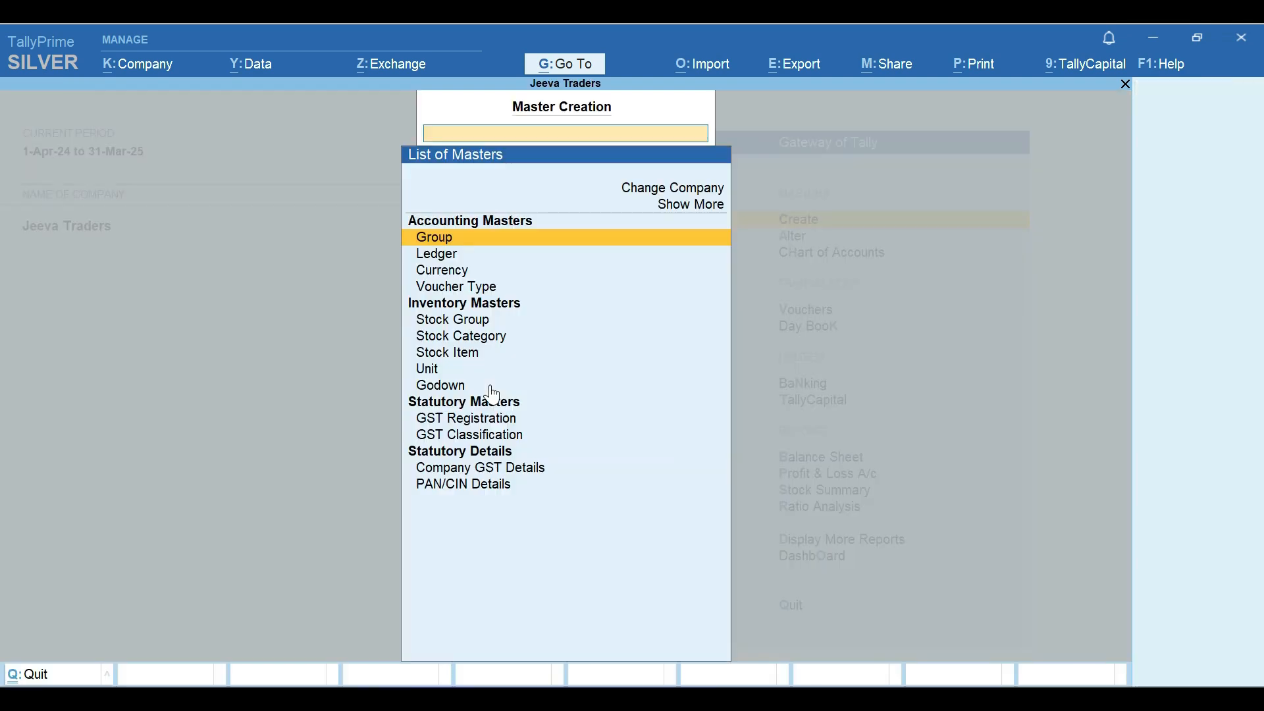
pyautogui.press('Down')
pyautogui.press('Down')
pyautogui.press('Down')
pyautogui.press('Down')
pyautogui.press('Down')
pyautogui.press('Down')
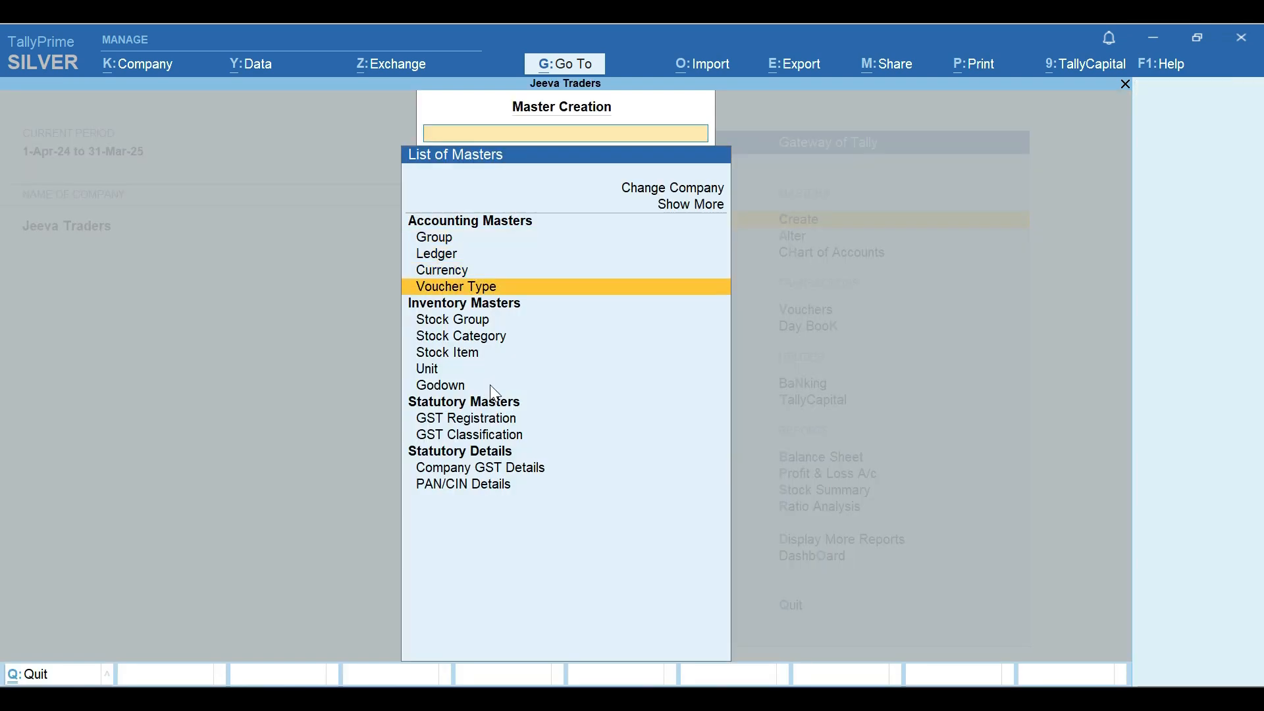
pyautogui.press('Return')
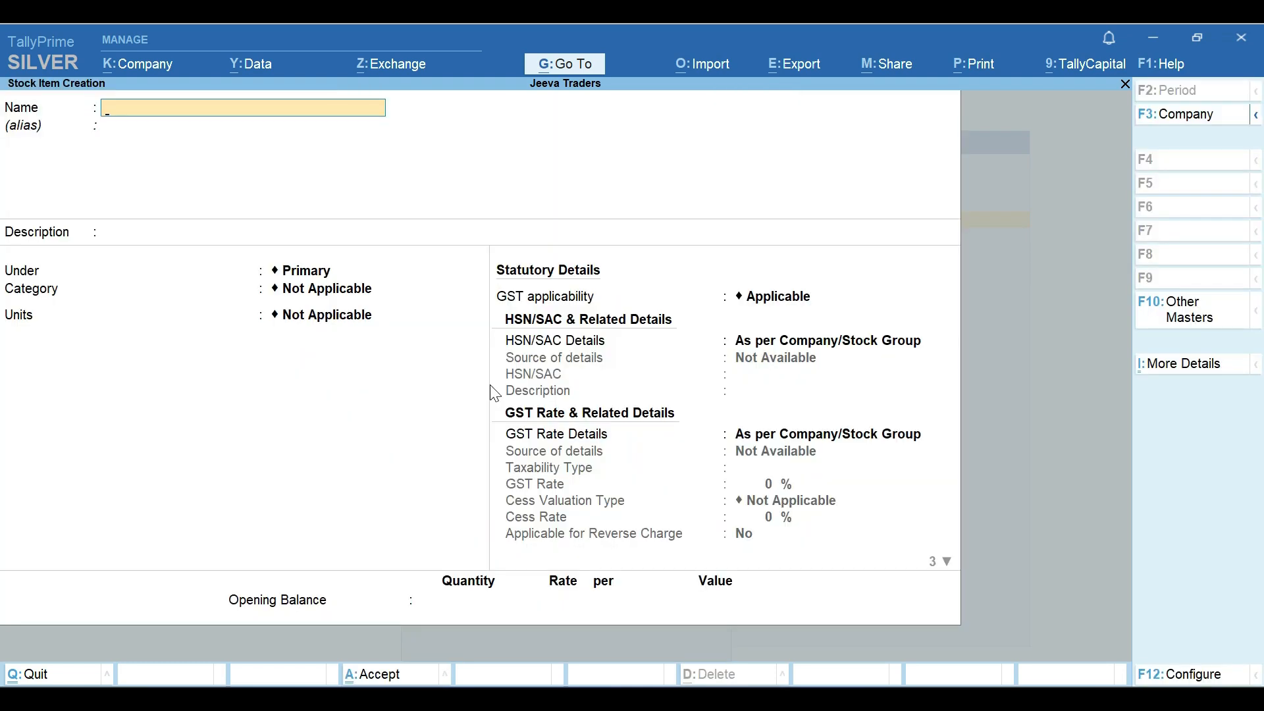
# Name the new stock item Dell 24" Led, leaving its alias and description blank.
pyautogui.write('Dell 24" Led')
pyautogui.press('Return')
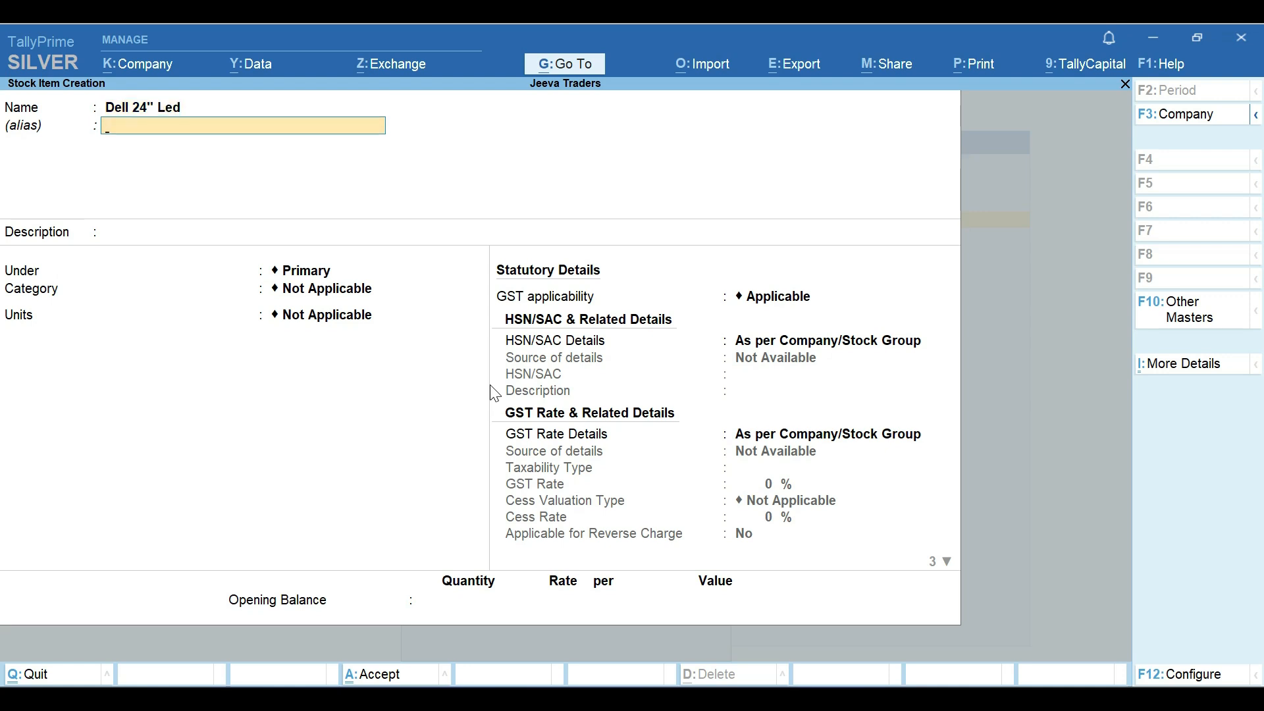
pyautogui.press('Return')
pyautogui.press('Return')
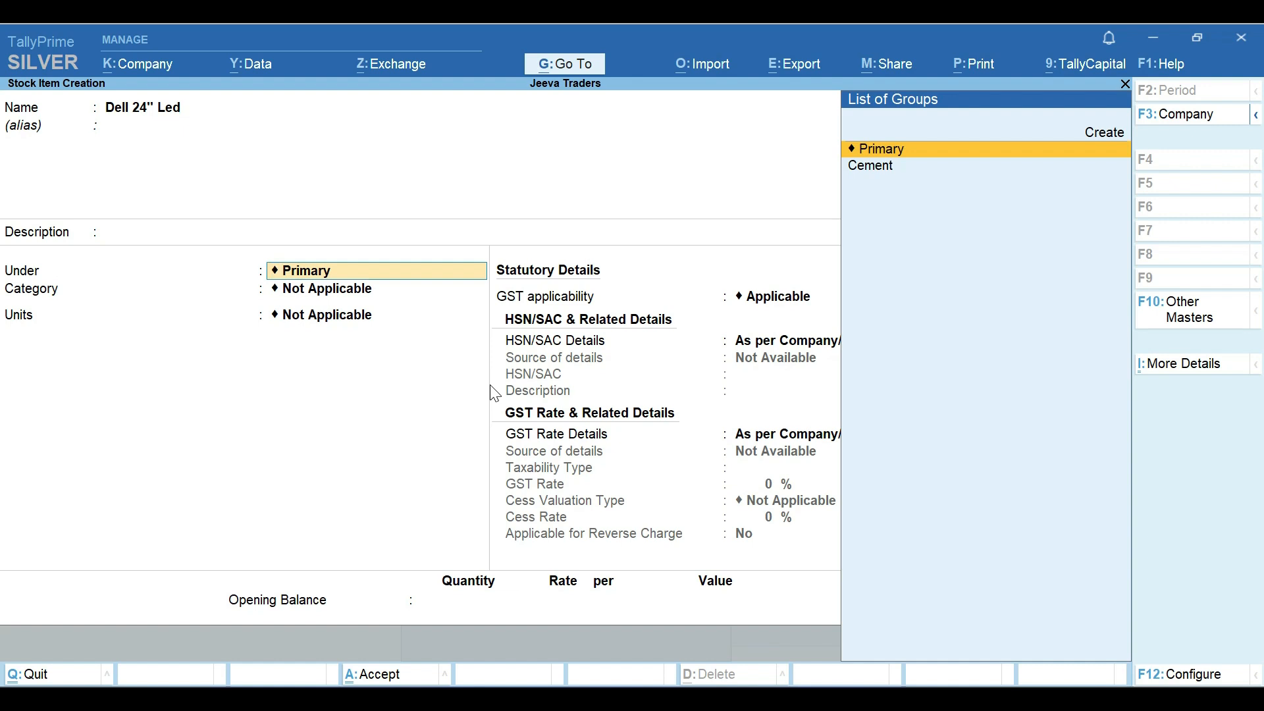
# Keep the item under Primary with no category, set its unit to NOS, and leave alternate units and components (BOM) unset.
pyautogui.press('Return')
pyautogui.press('Return')
pyautogui.press('Down')
pyautogui.press('Down')
pyautogui.press('Down')
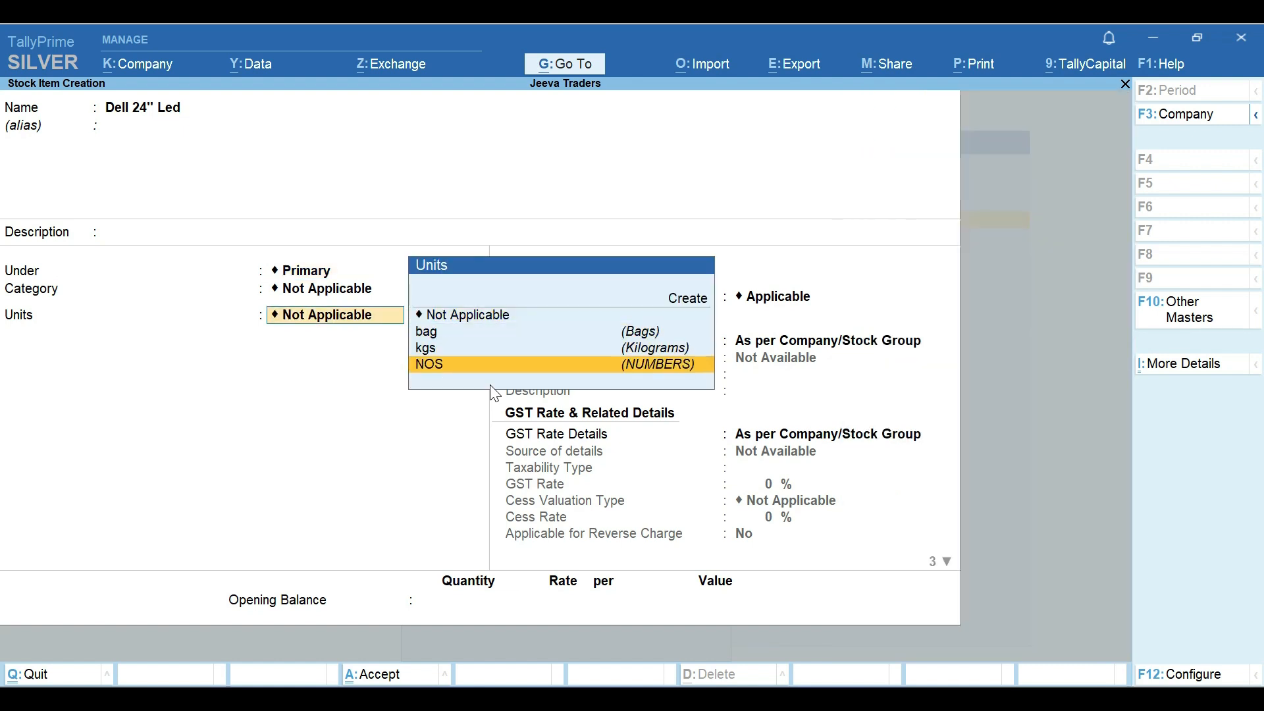
pyautogui.press('Return')
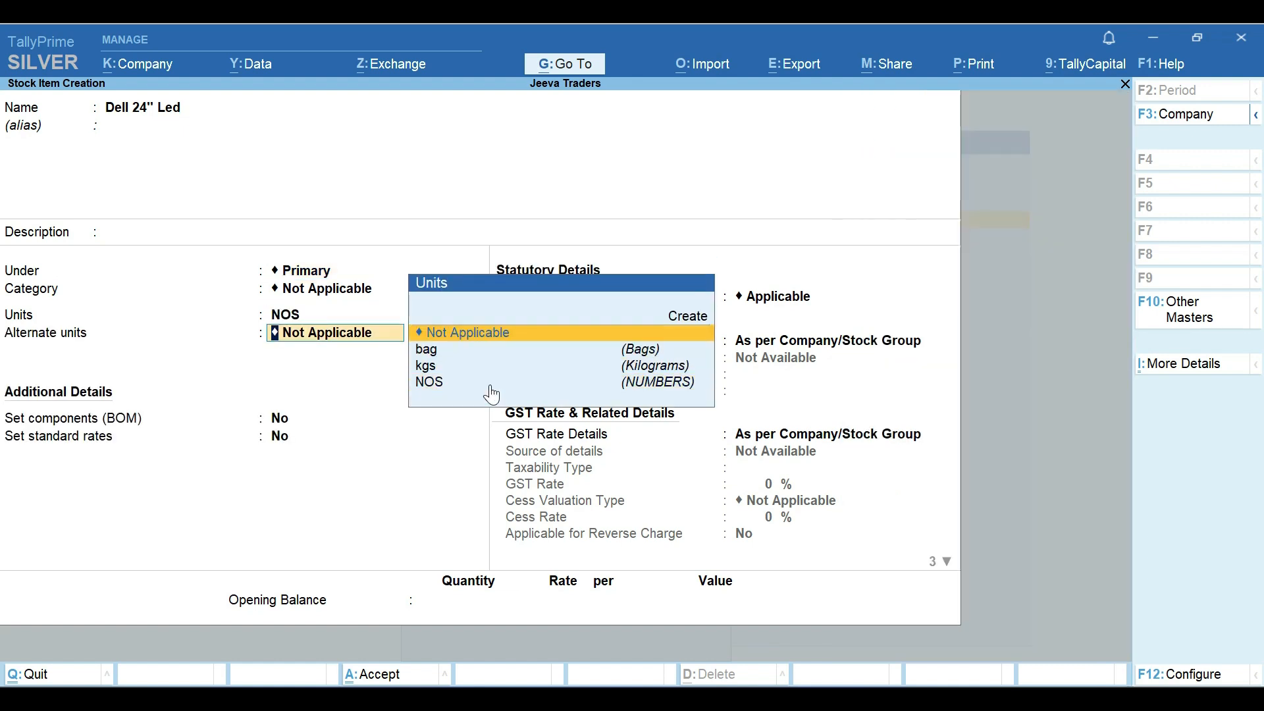
pyautogui.press('Return')
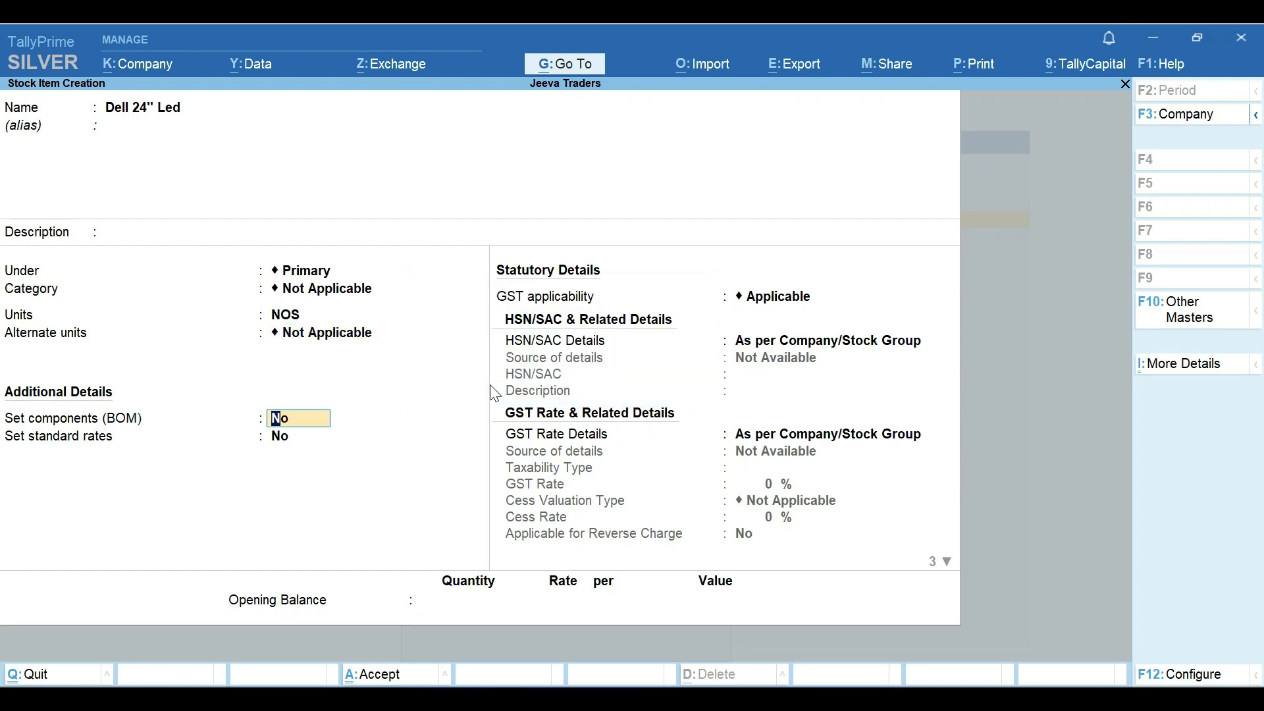
pyautogui.press('Return')
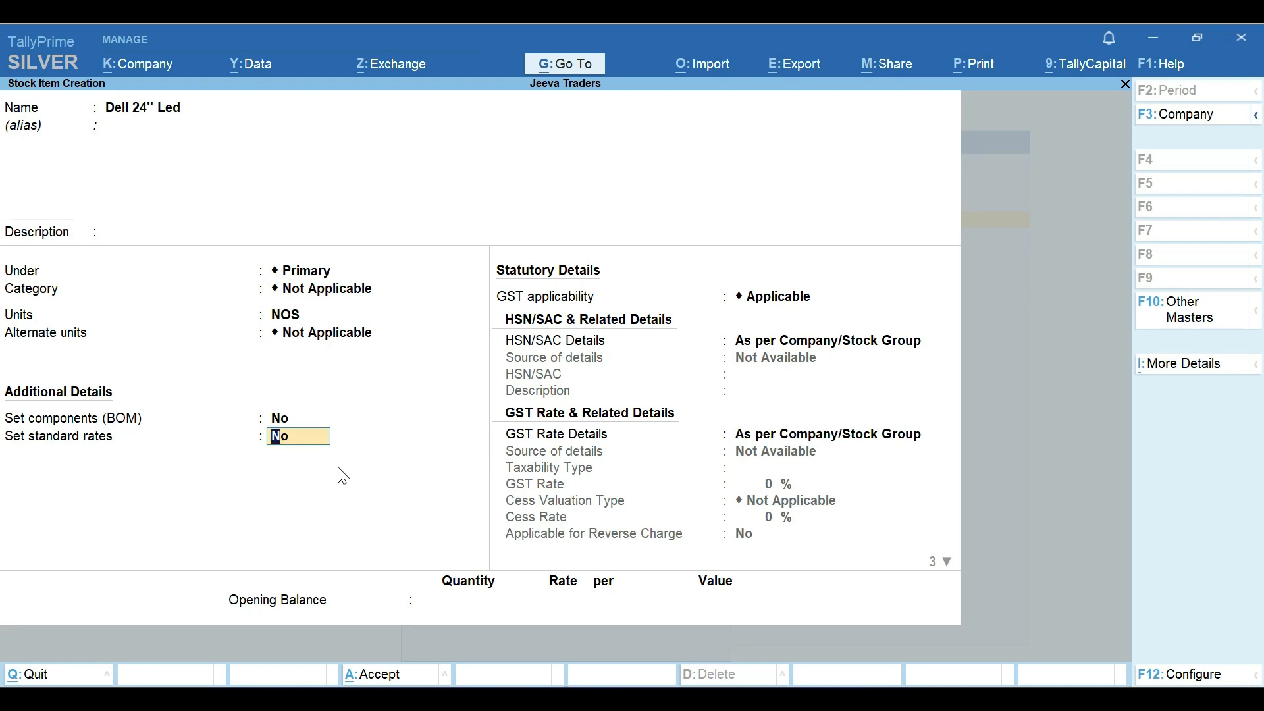
# Examine the stock item configuration, including the options for standard buying and selling rates and MRP details.
pyautogui.press('F12')
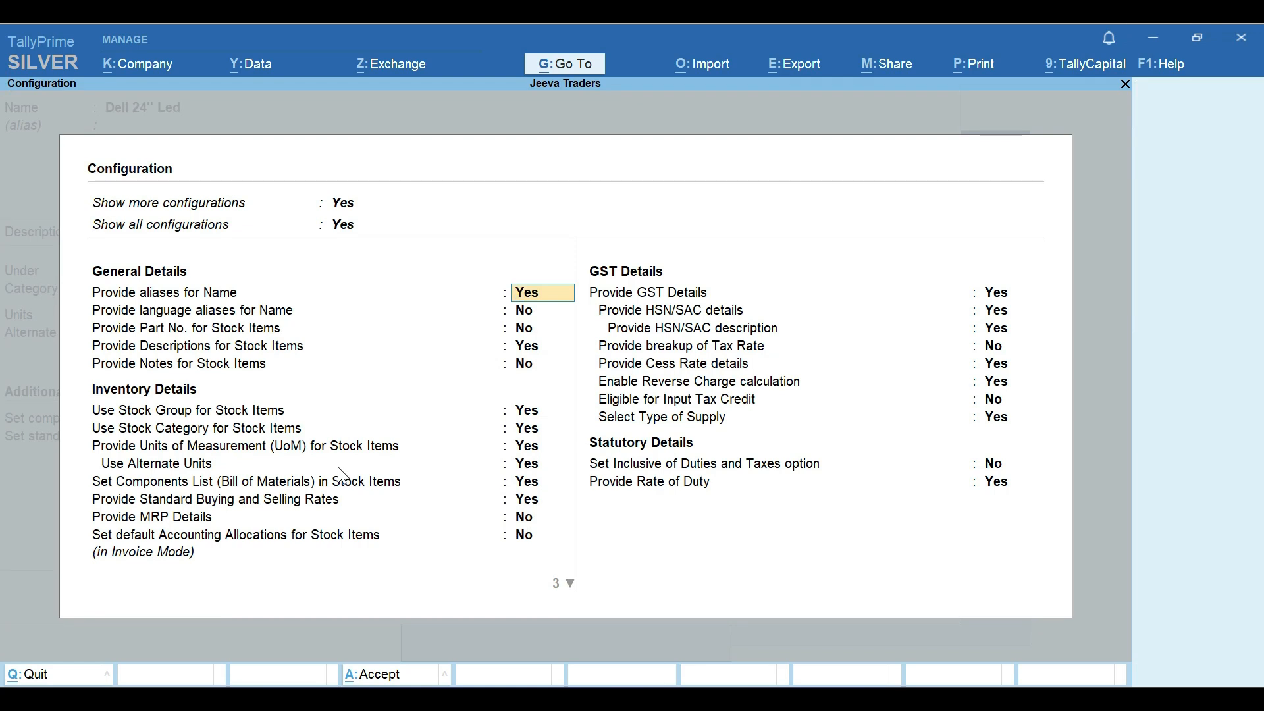
pyautogui.press('Up')
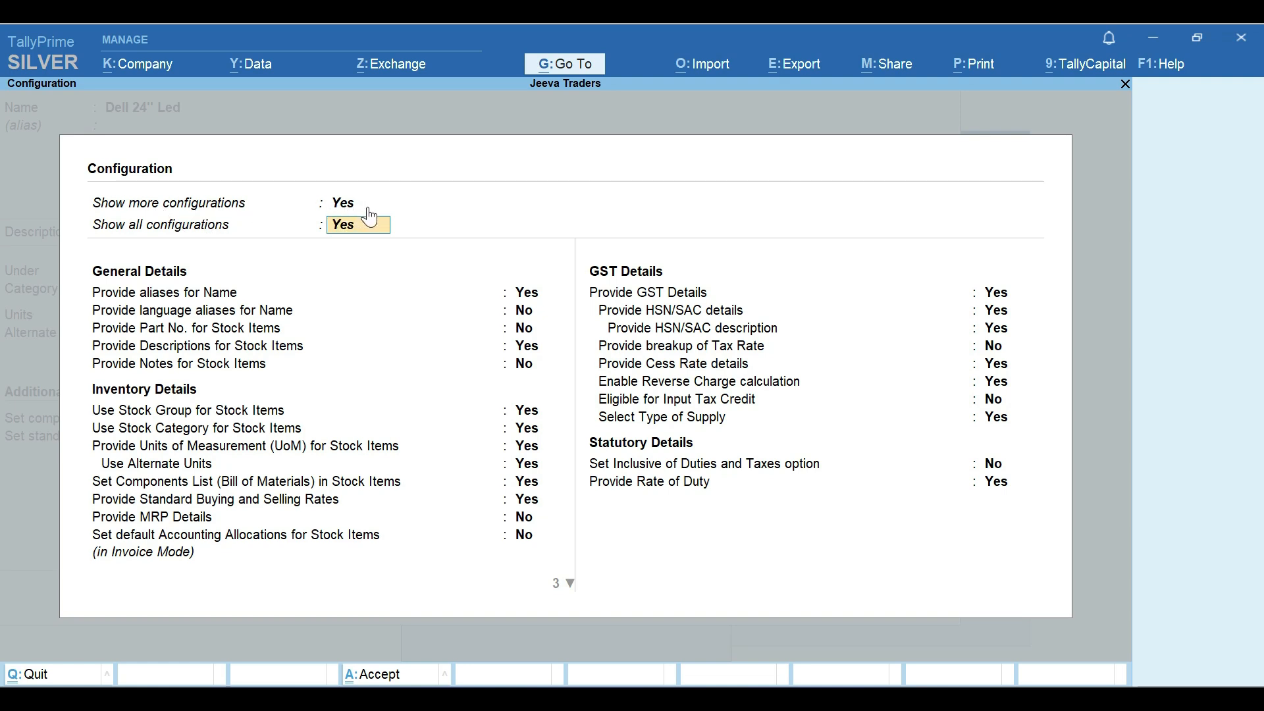
pyautogui.press('Return')
pyautogui.press('Return')
pyautogui.press('Return')
pyautogui.press('Return')
pyautogui.press('Return')
pyautogui.press('Return')
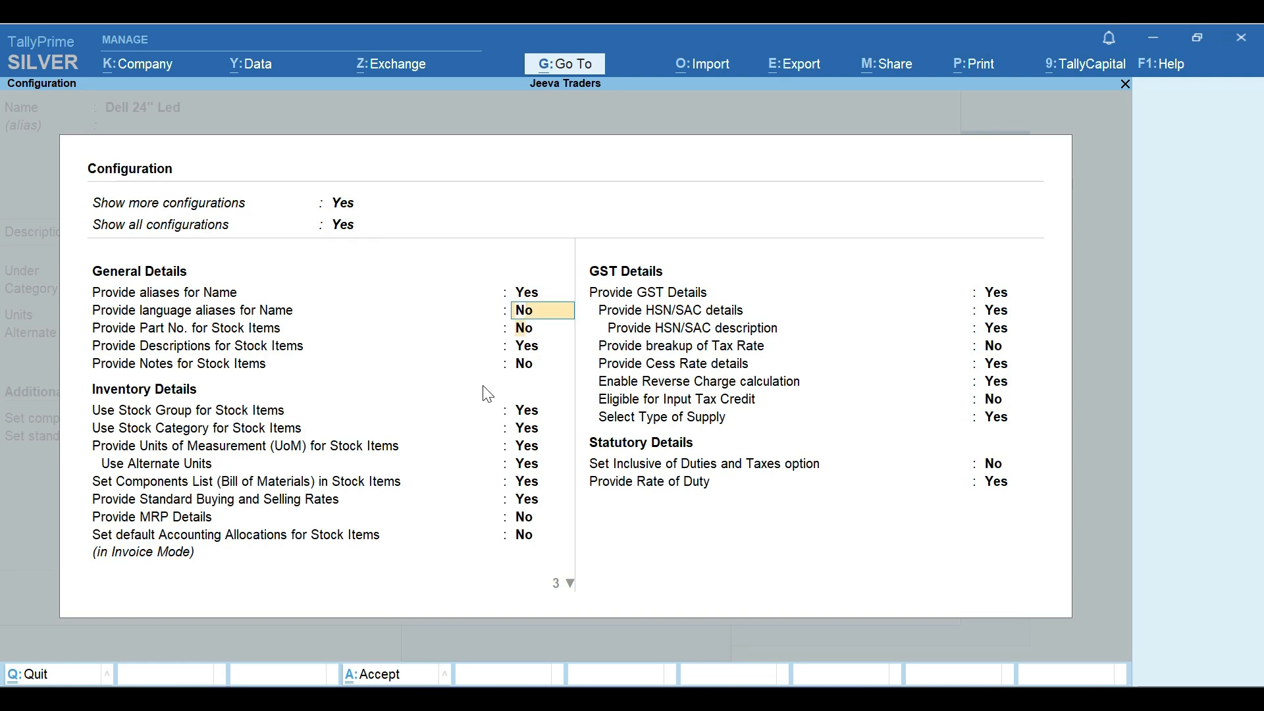
pyautogui.press('Return')
pyautogui.press('Return')
pyautogui.press('Return')
pyautogui.press('Return')
pyautogui.press('Return')
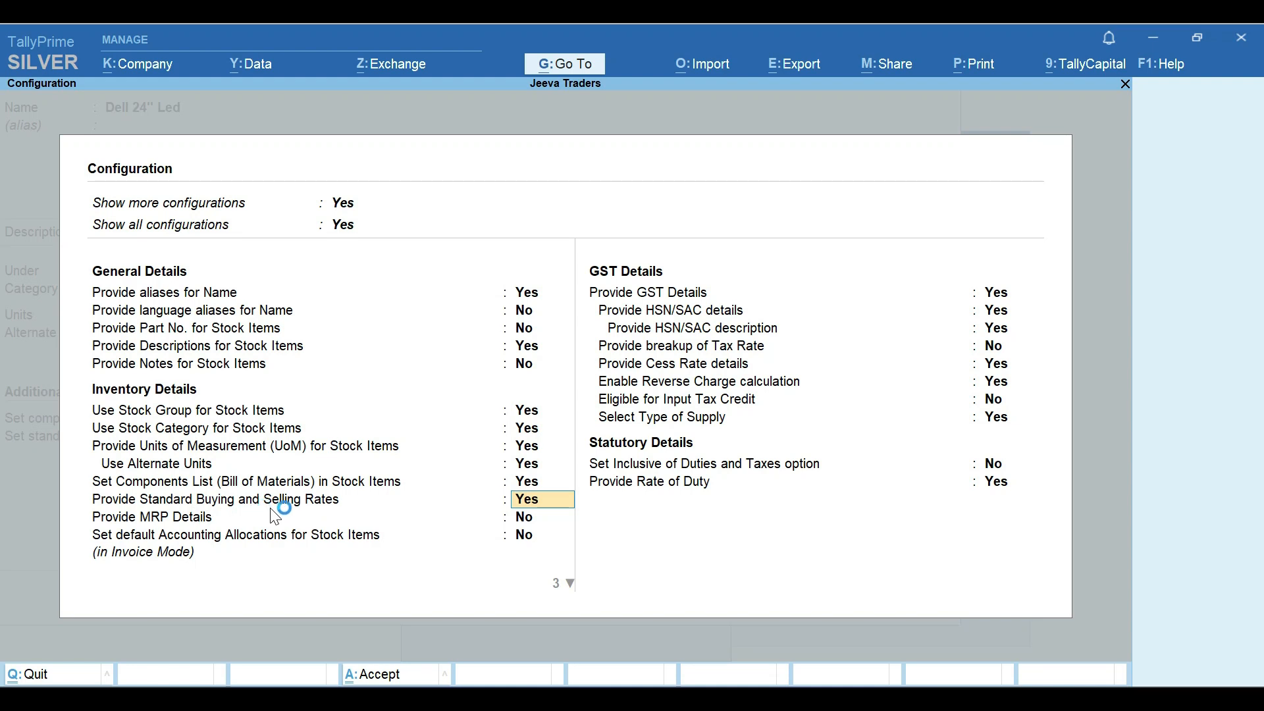
pyautogui.click(558, 521)
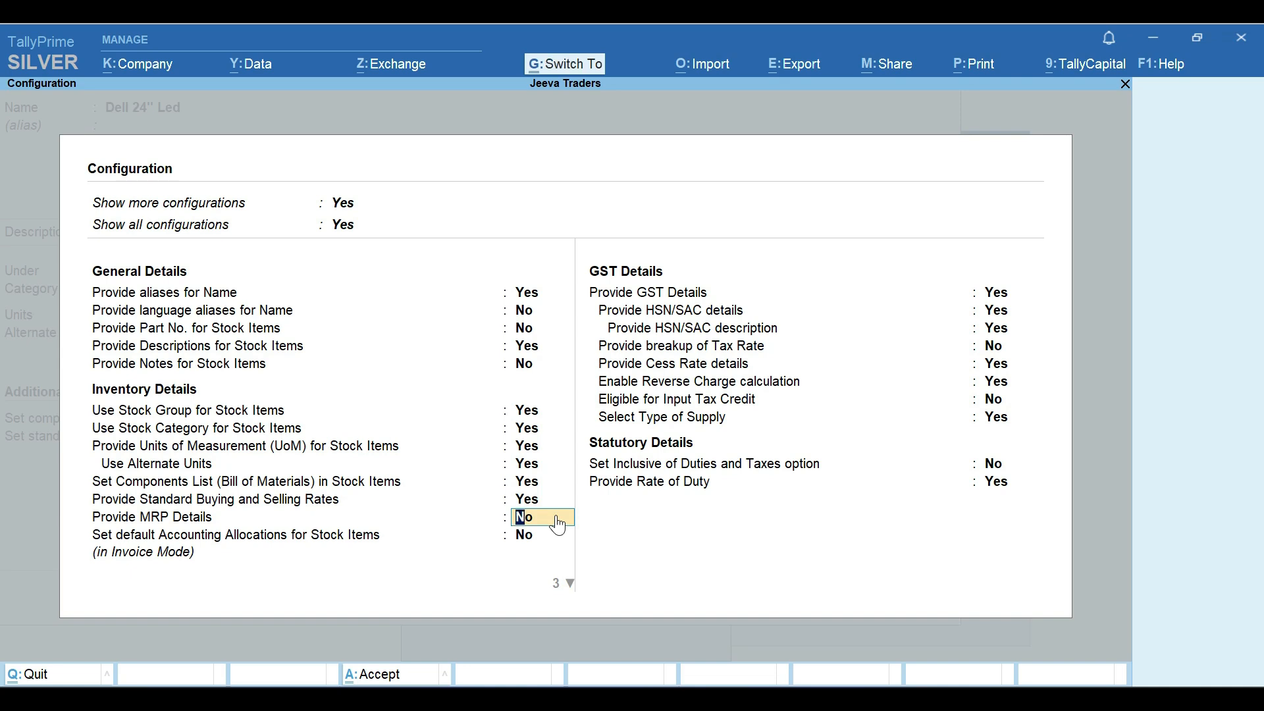
pyautogui.hotkey('ctrl', 'a')
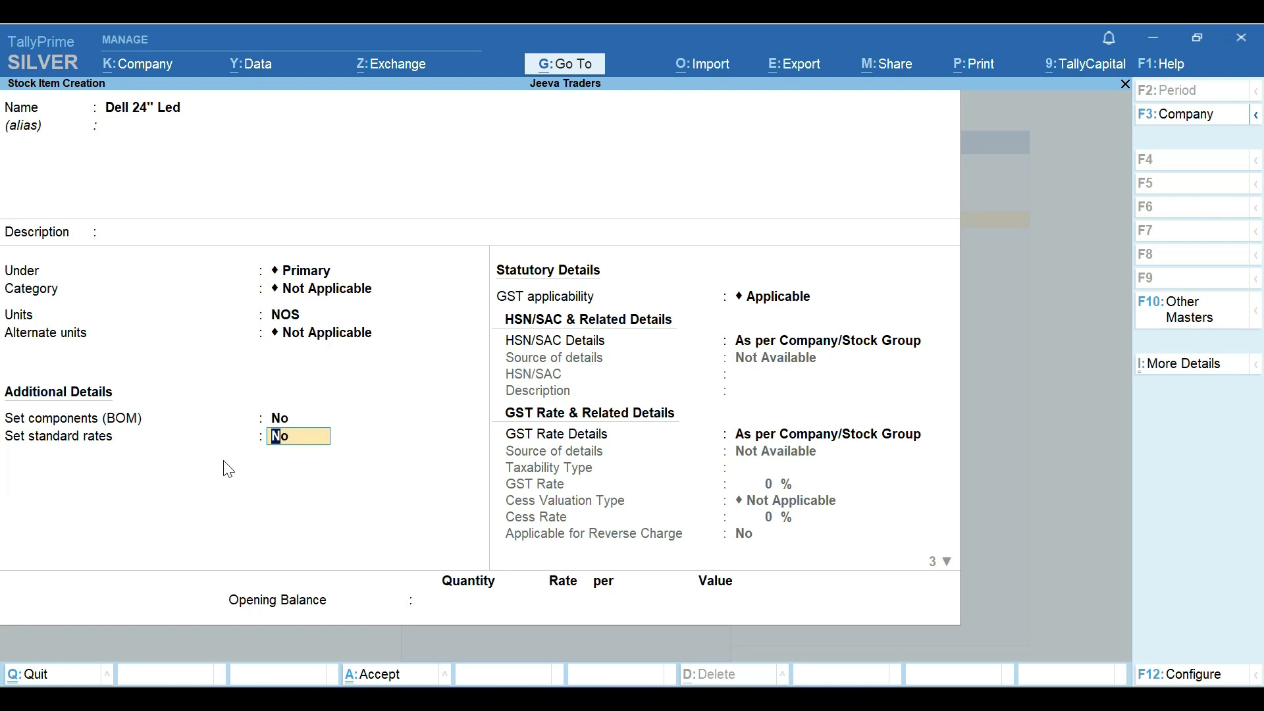
# Enable standard rates for the item and set its standard cost to 9,000 per NOS, applicable from 1-Apr-24.
pyautogui.write('y')
pyautogui.press('Return')
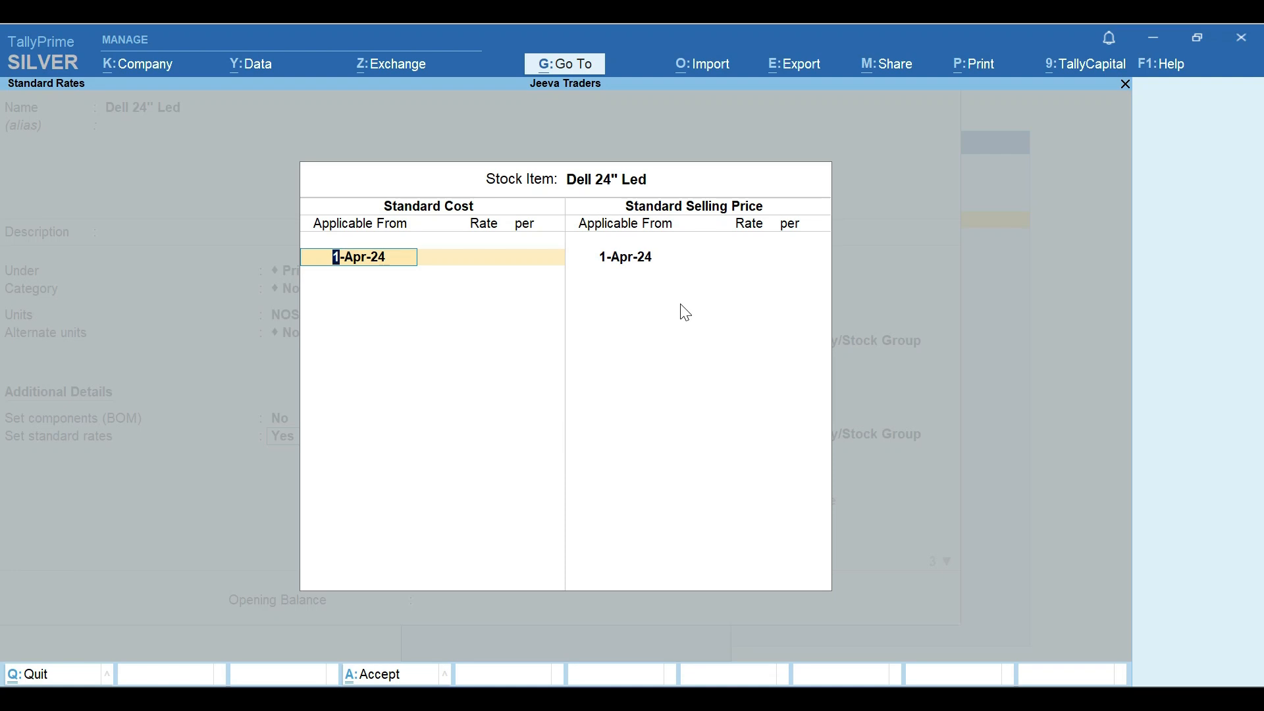
pyautogui.press('Return')
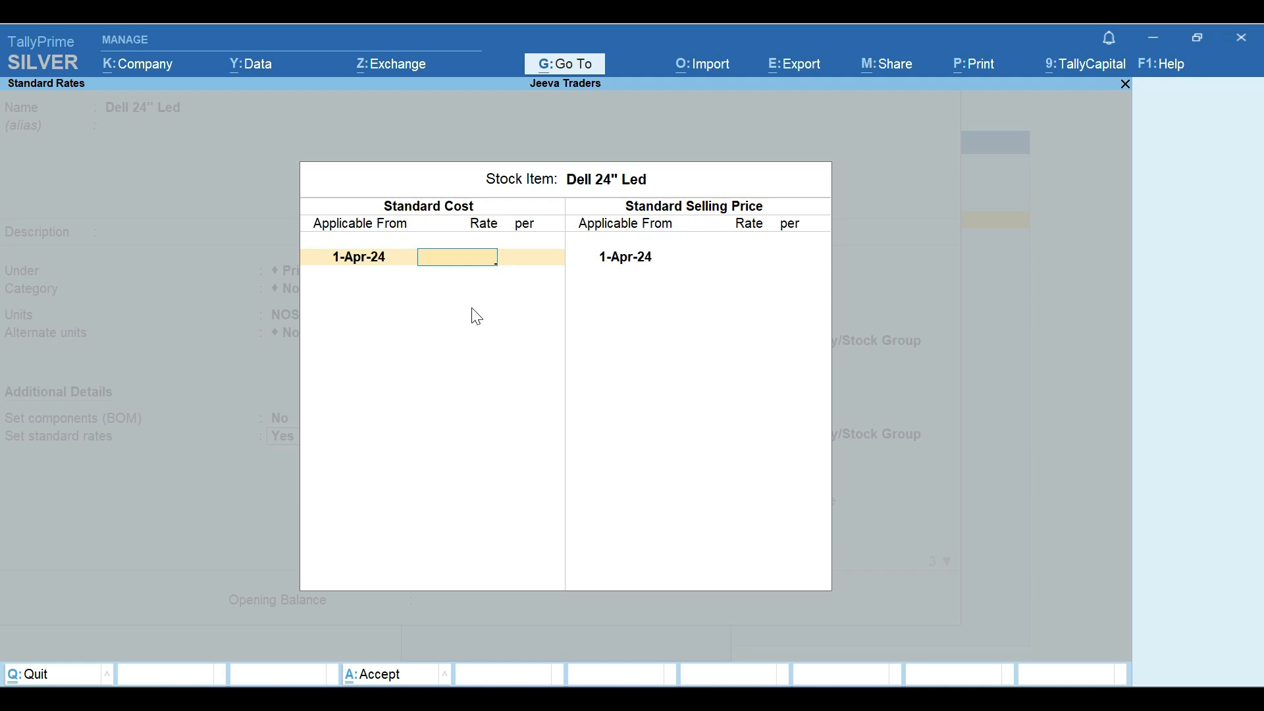
pyautogui.write('000')
pyautogui.press('Return')
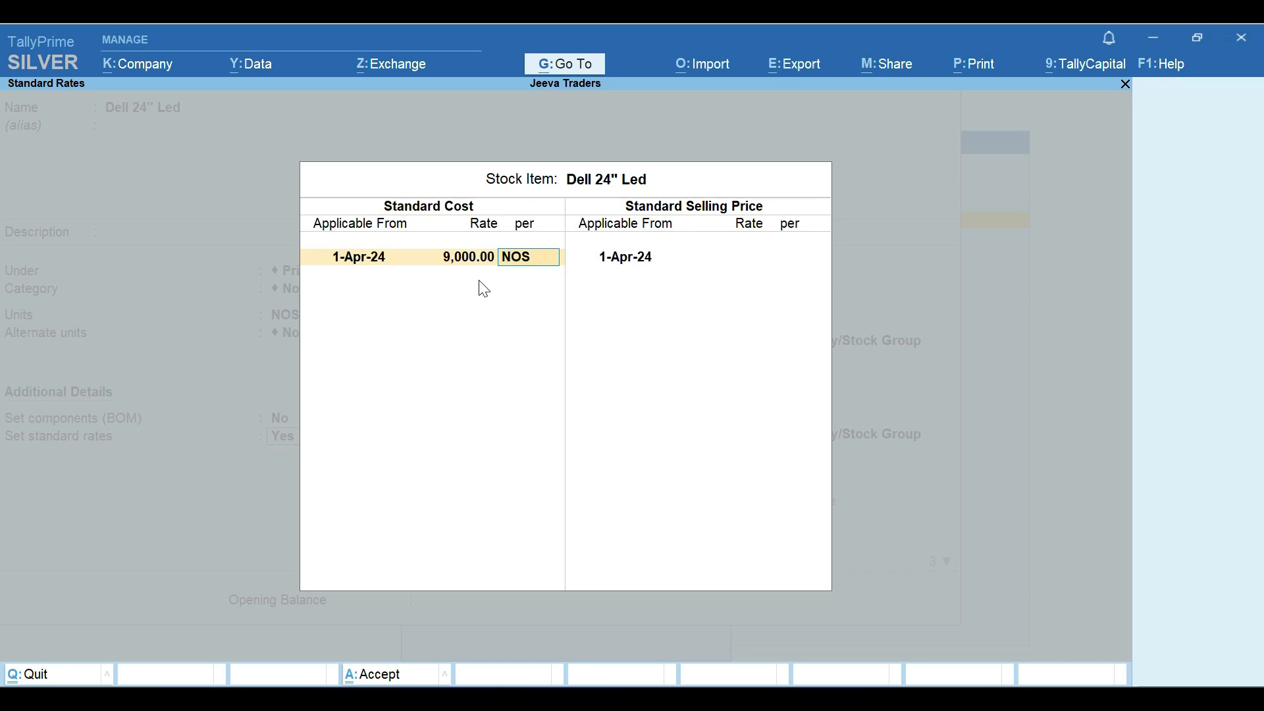
pyautogui.press('Return')
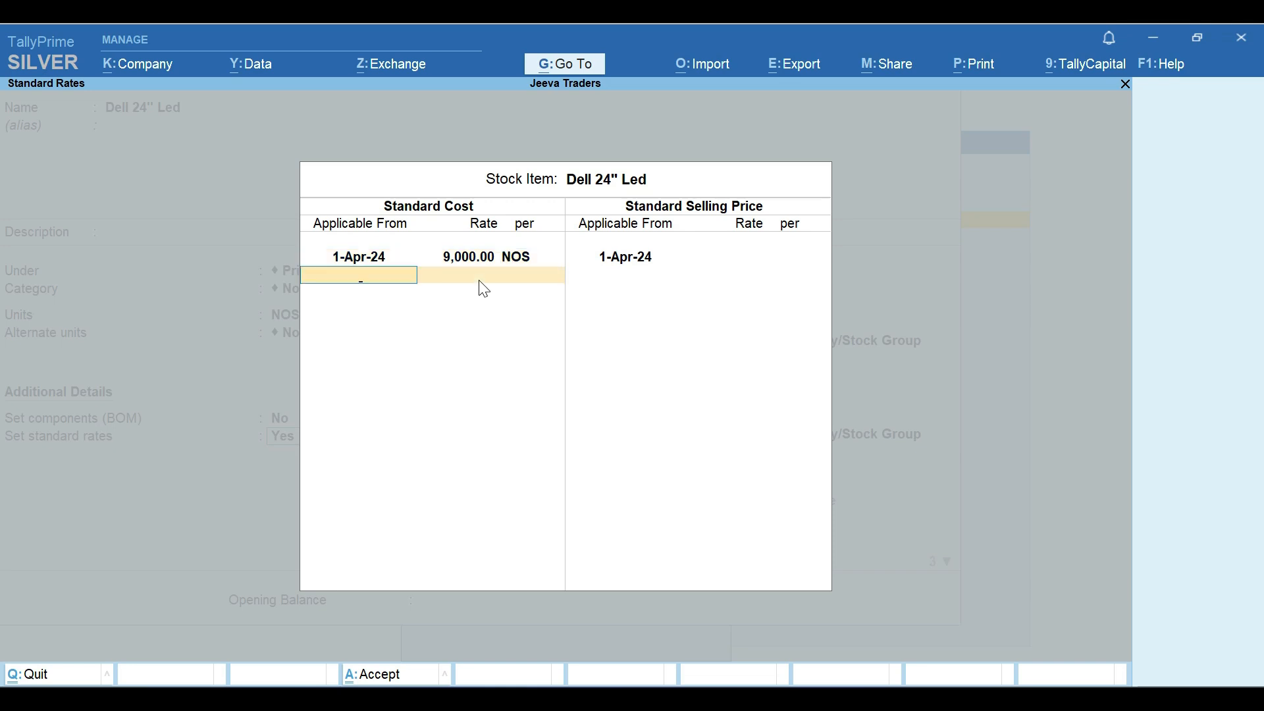
pyautogui.press('Return')
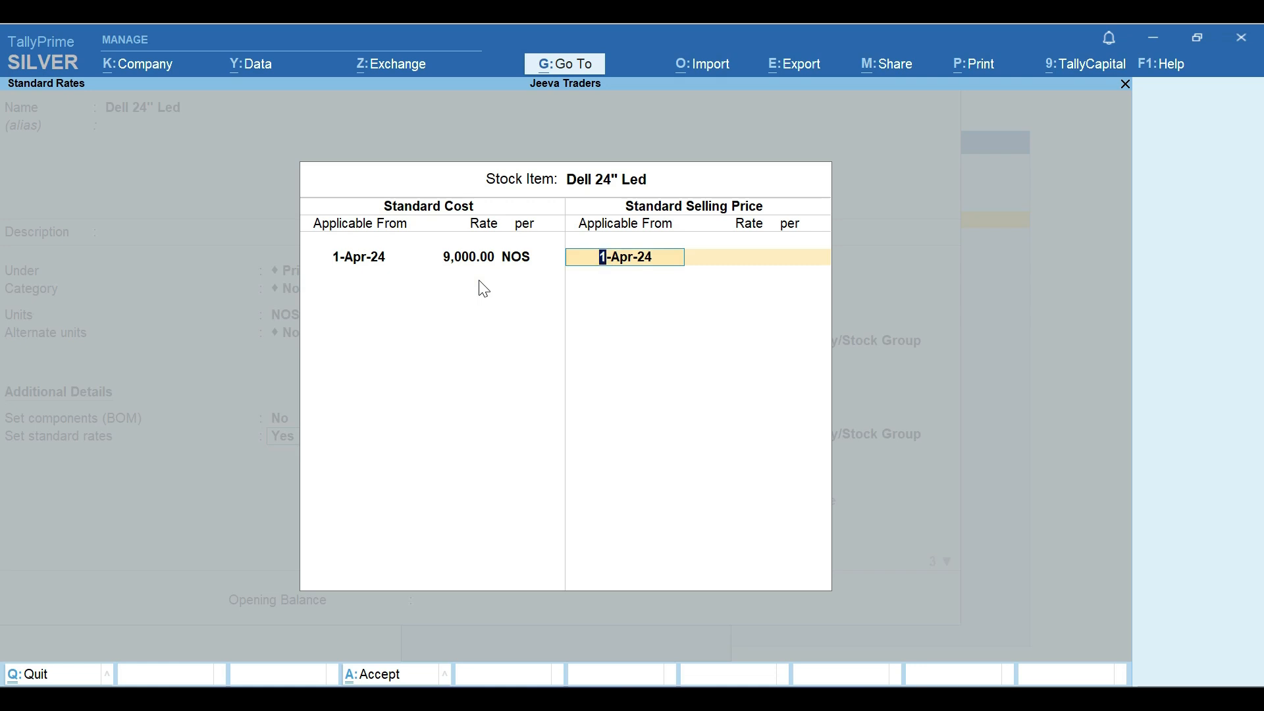
# Set the item's standard selling price to 11,000 per NOS, applicable from 1-Apr-24, and finish the standard rates.
pyautogui.press('Return')
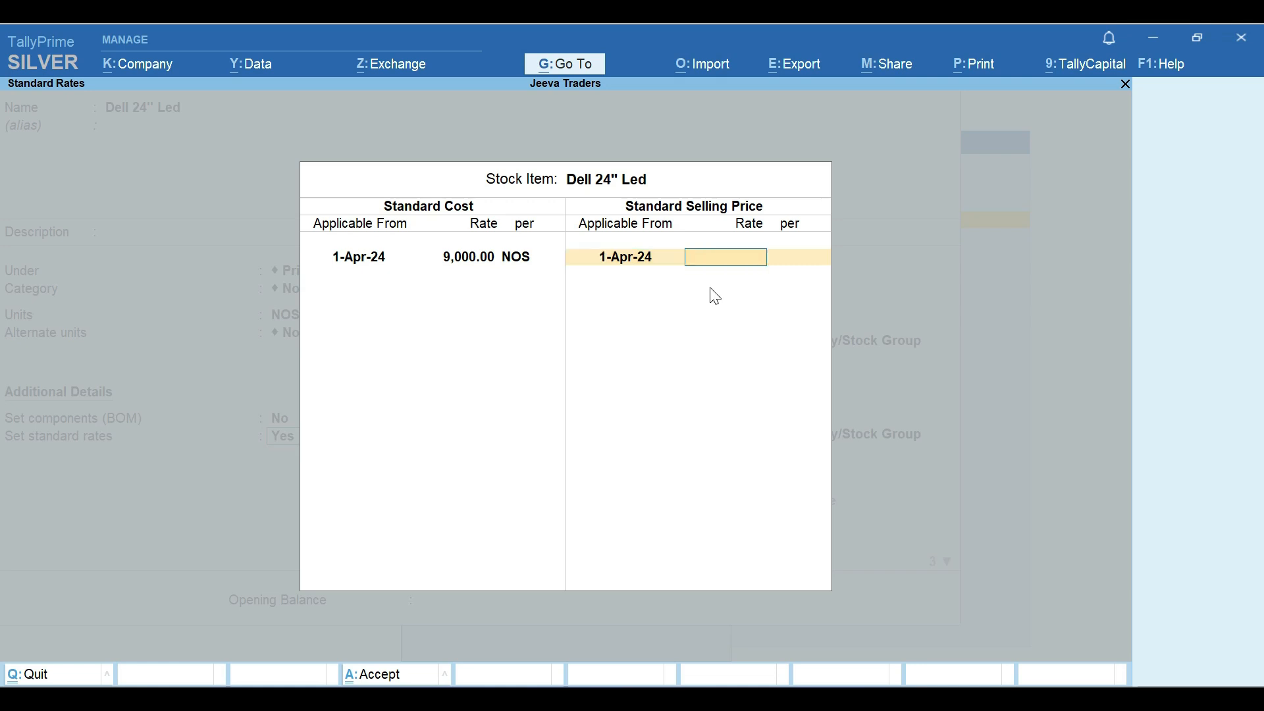
pyautogui.write('11000')
pyautogui.press('Return')
pyautogui.press('Return')
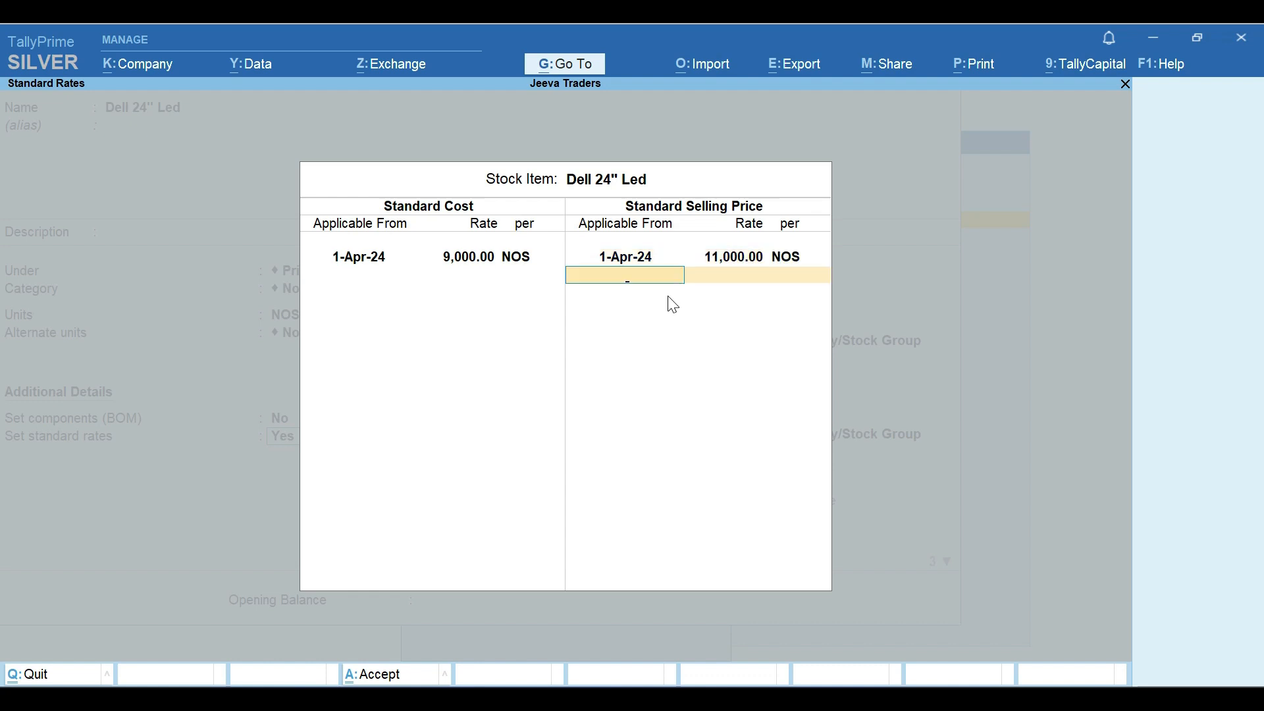
pyautogui.press('Return')
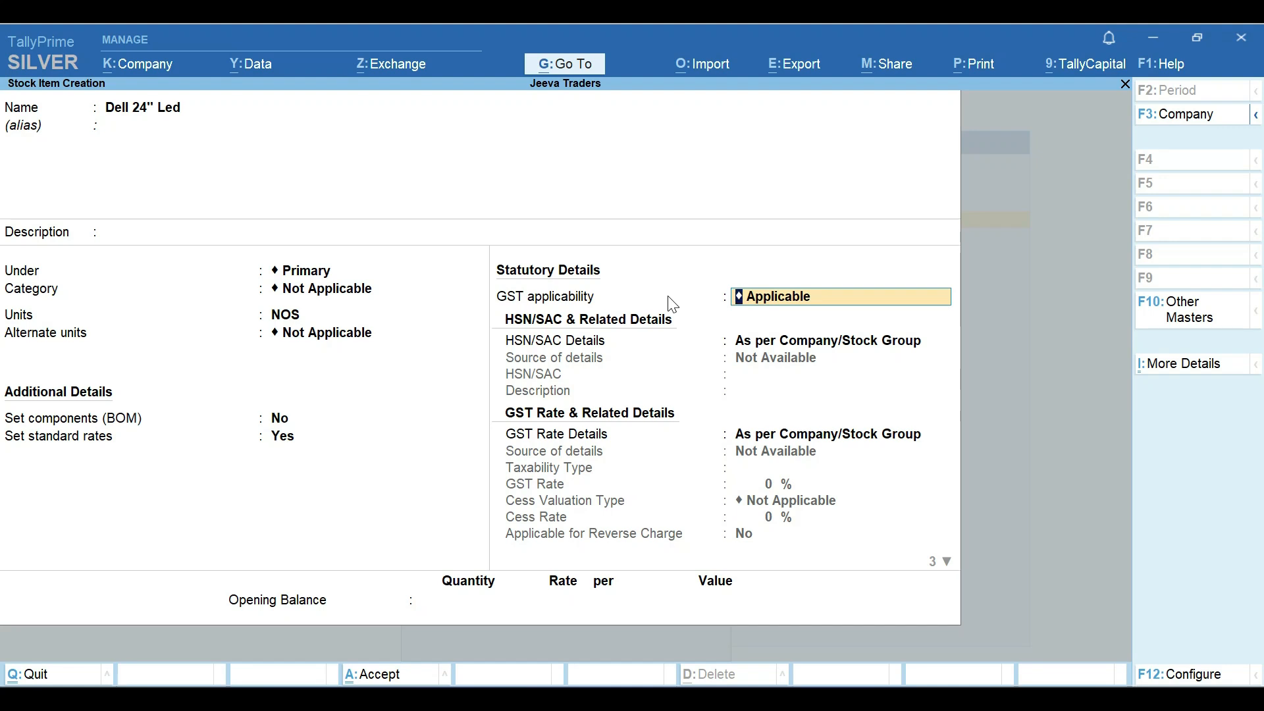
# Keep GST applicable, specify the HSN/SAC details here with code 000000, and leave the HSN description blank.
pyautogui.press('Return')
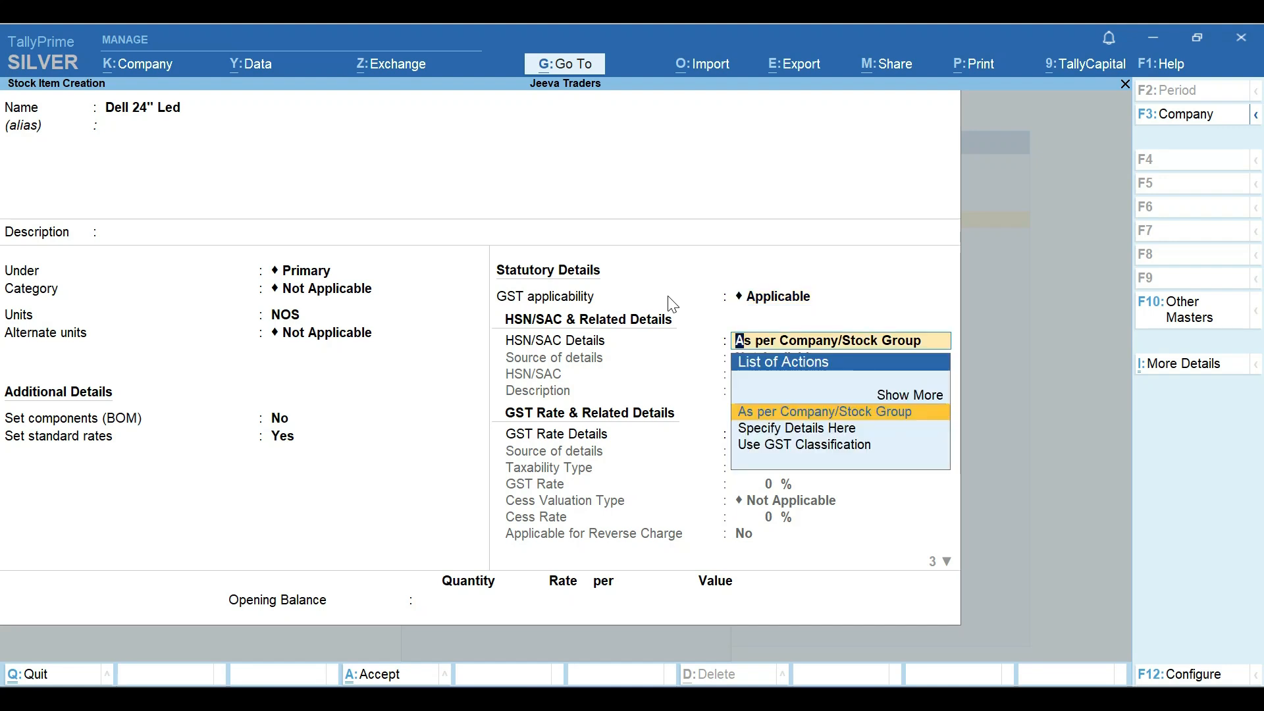
pyautogui.press('Down')
pyautogui.press('Return')
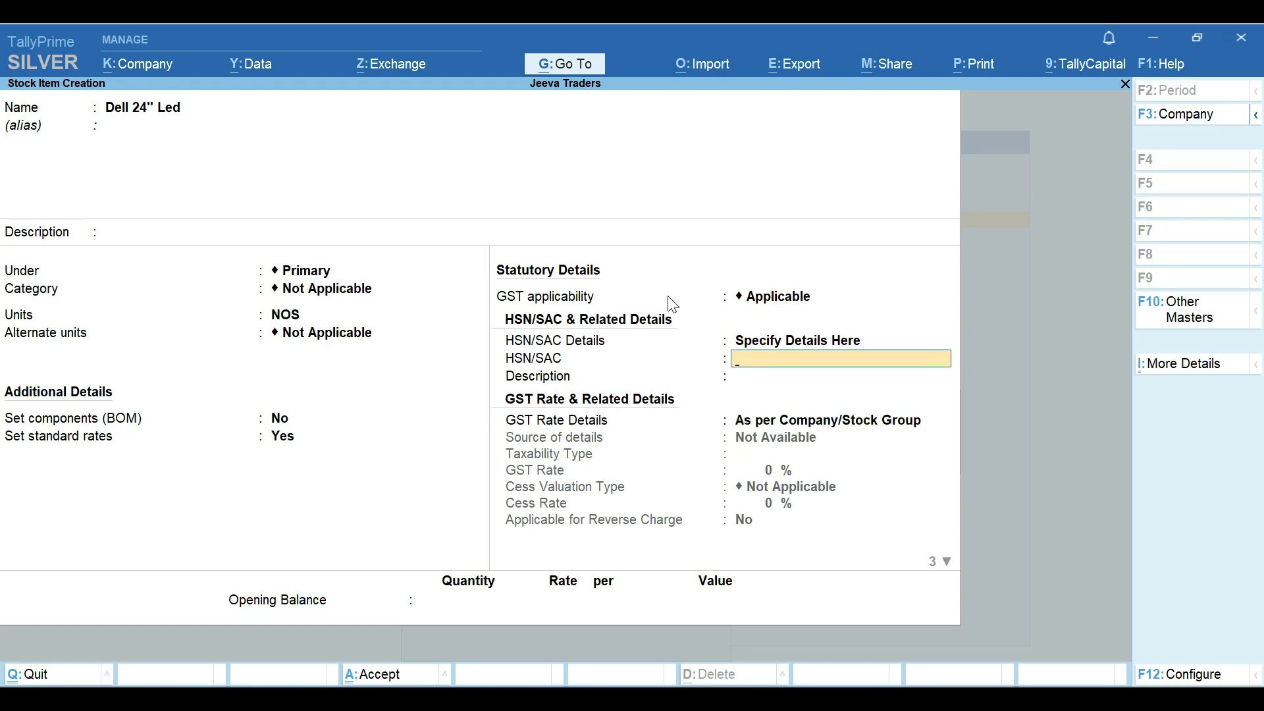
pyautogui.write('000000')
pyautogui.press('Return')
pyautogui.press('Return')
# Specify the GST rate details here as Taxable at 18%, save the stock item, and return to the Gateway of Tally.
pyautogui.press('Down')
pyautogui.press('Return')
pyautogui.press('Return')
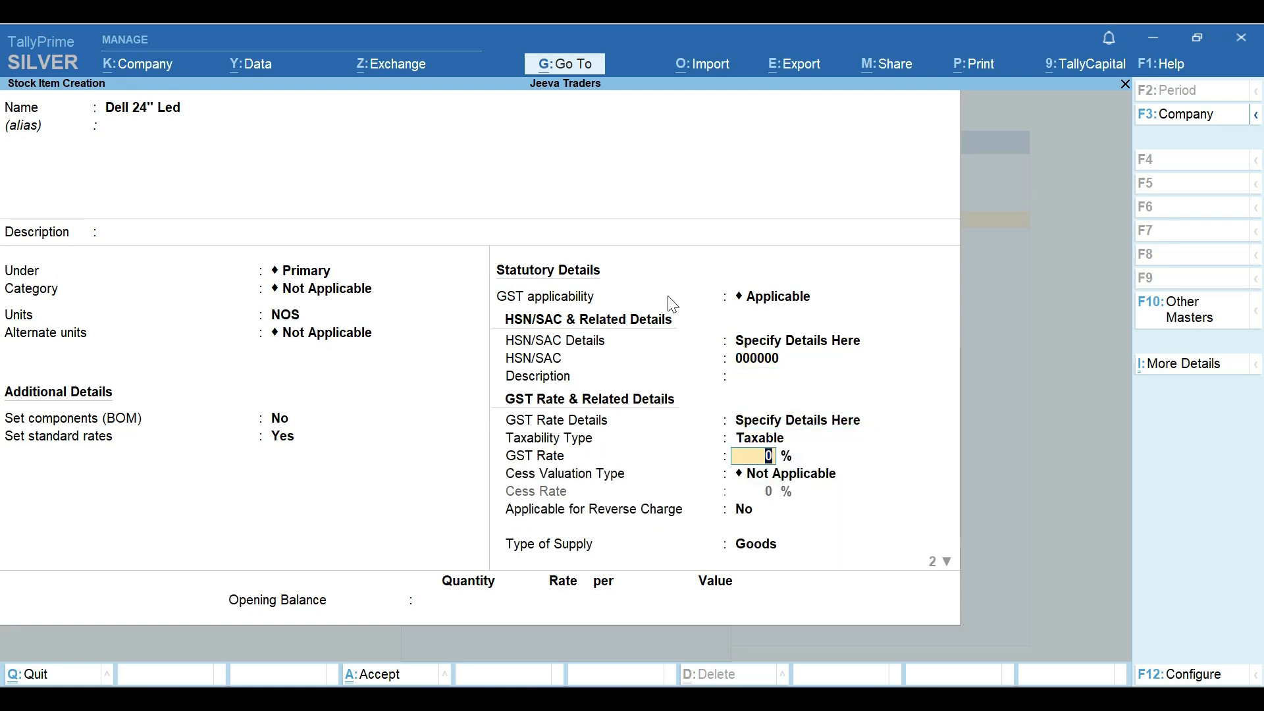
pyautogui.write('18')
pyautogui.press('Return')
pyautogui.press('Return')
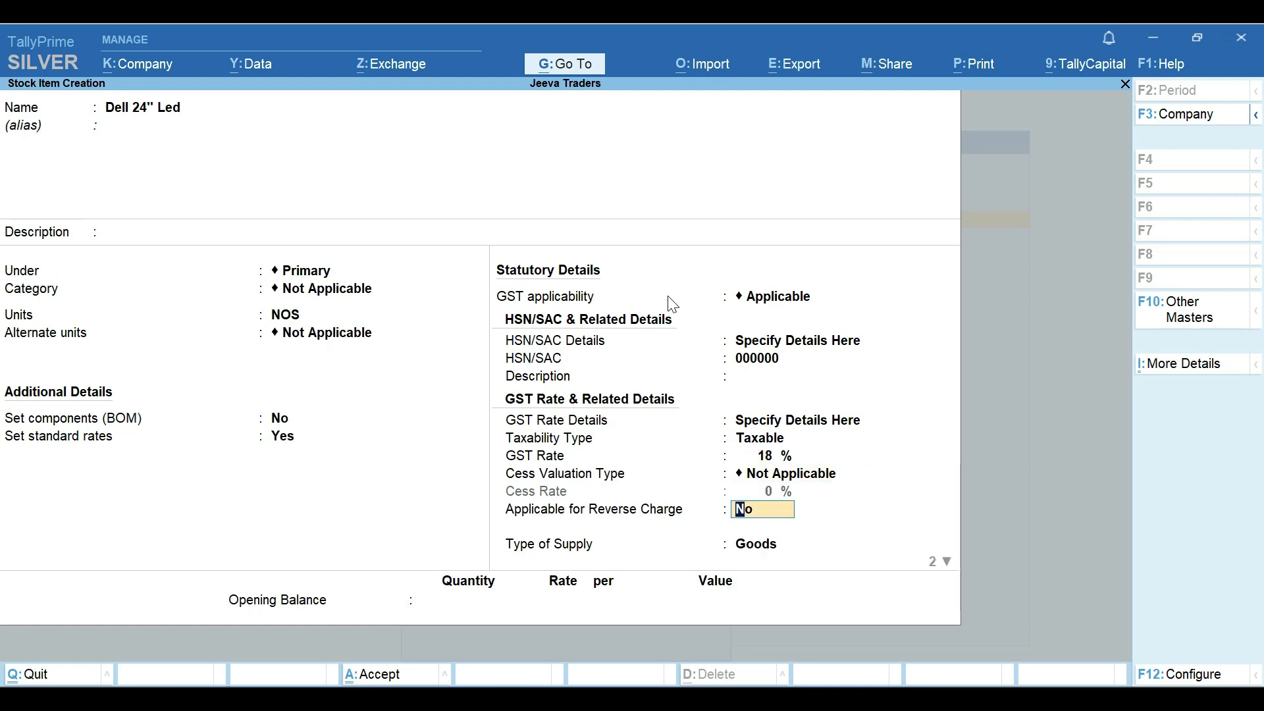
pyautogui.hotkey('ctrl', 'a')
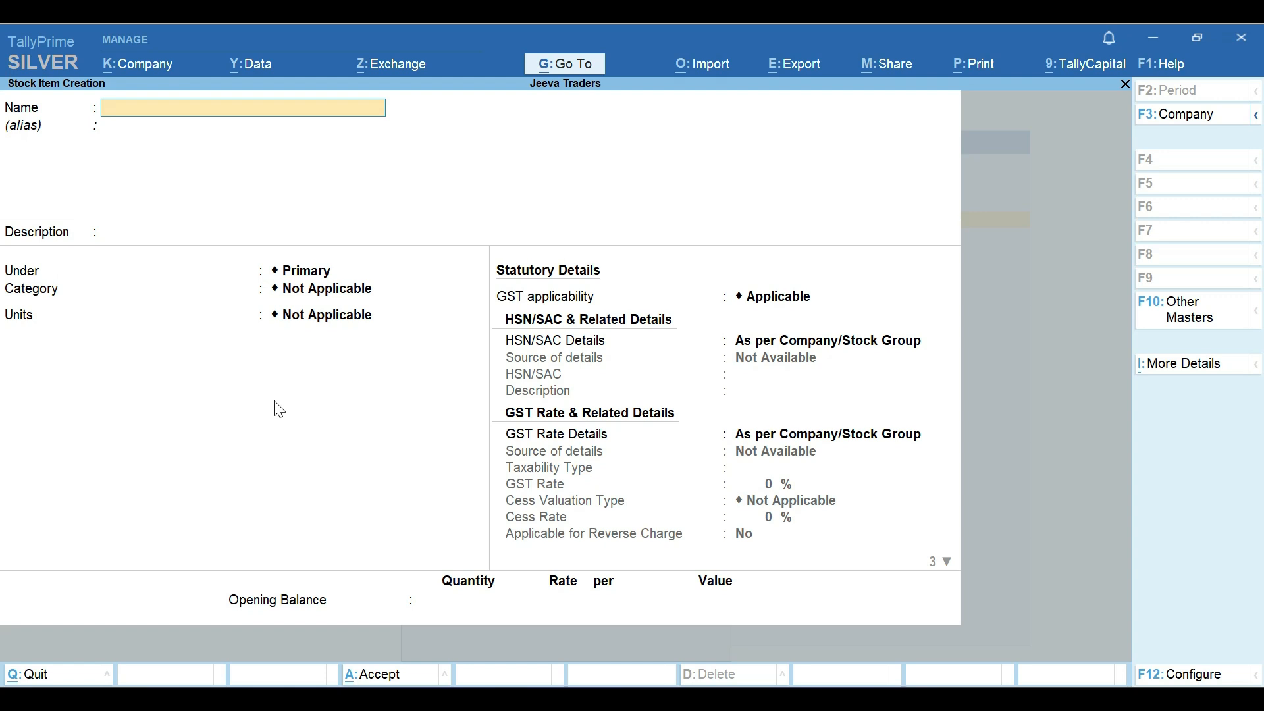
pyautogui.press('Escape')
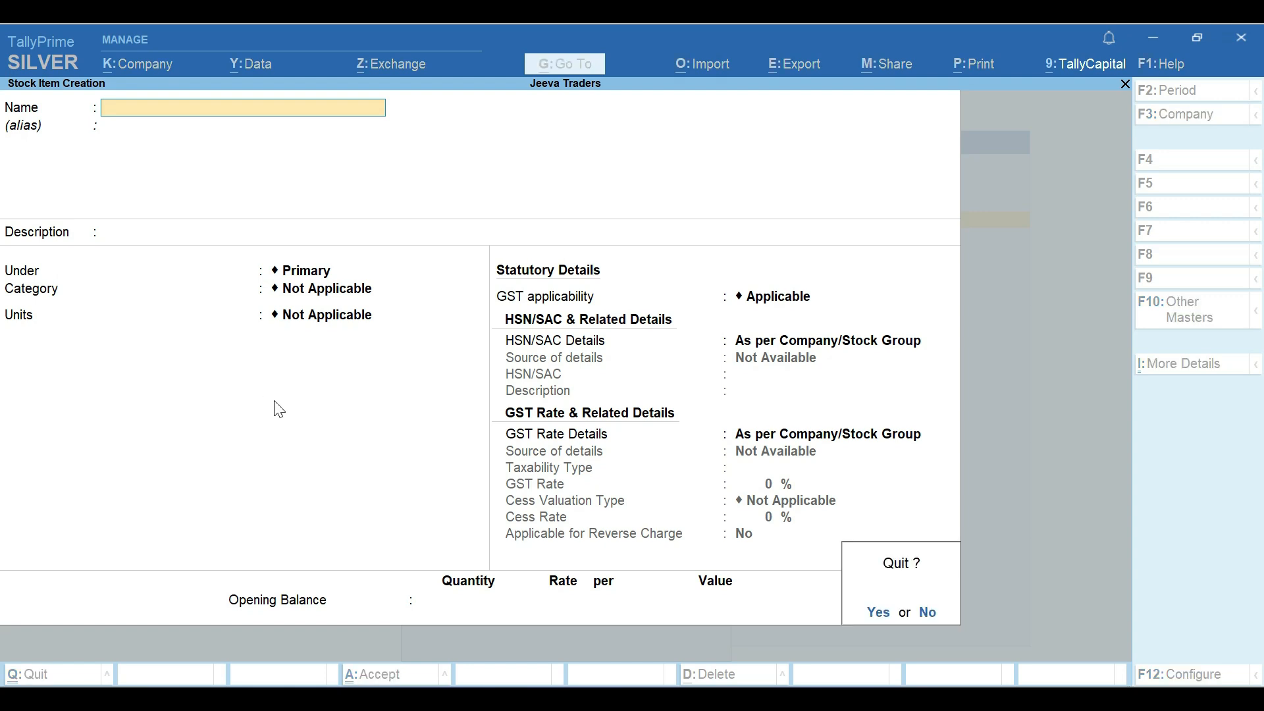
pyautogui.press('y')
pyautogui.press('Escape')
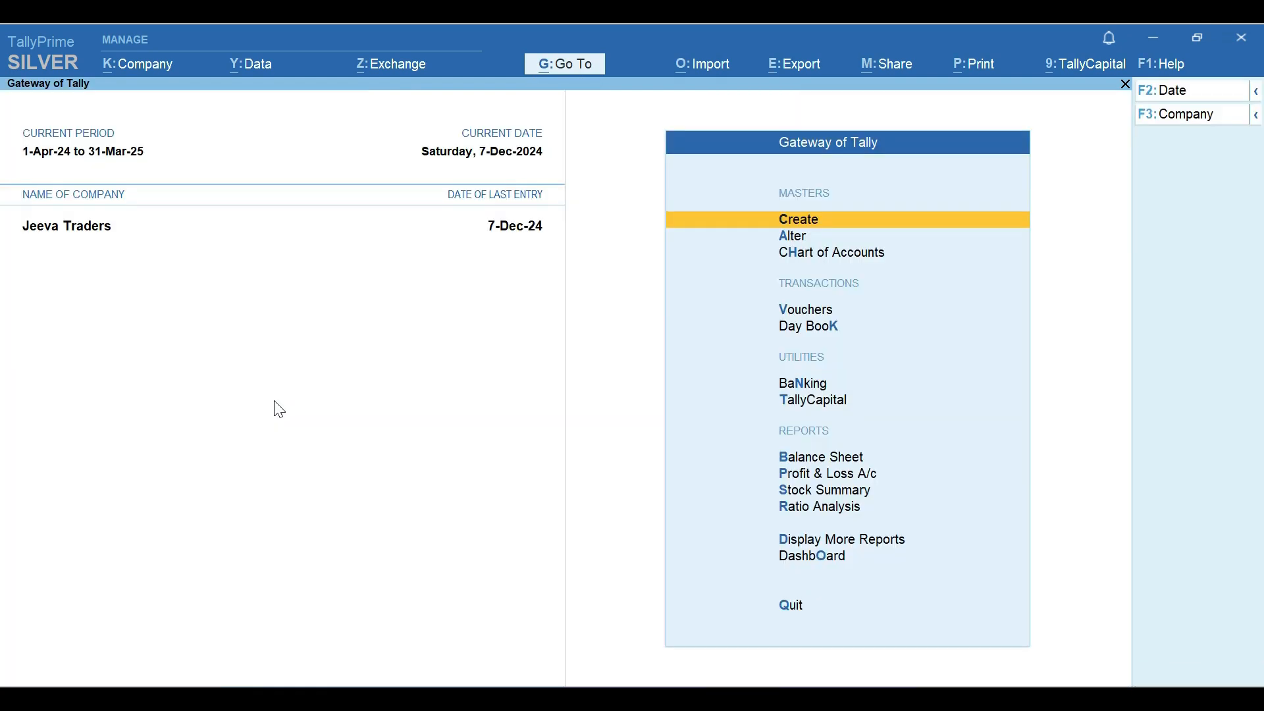
# Start a new purchase voucher and enter 50 as the supplier invoice number.
pyautogui.press('Down')
pyautogui.press('Down')
pyautogui.press('Down')
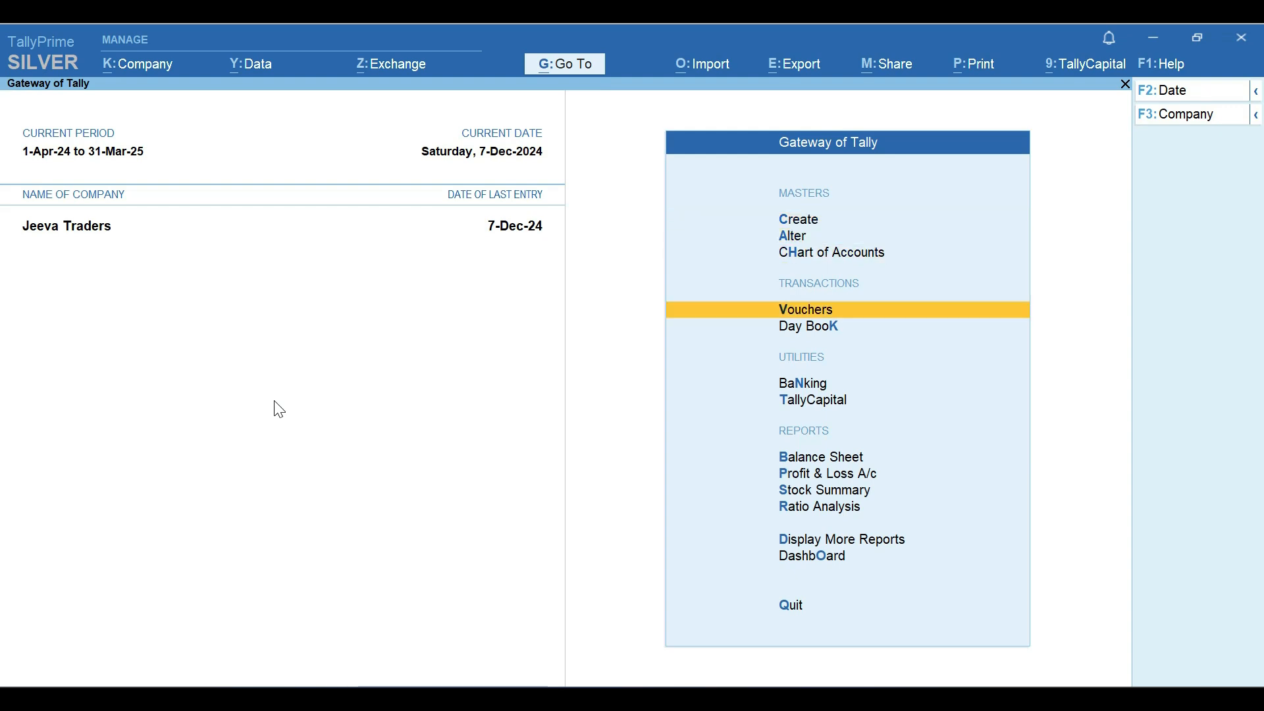
pyautogui.press('Return')
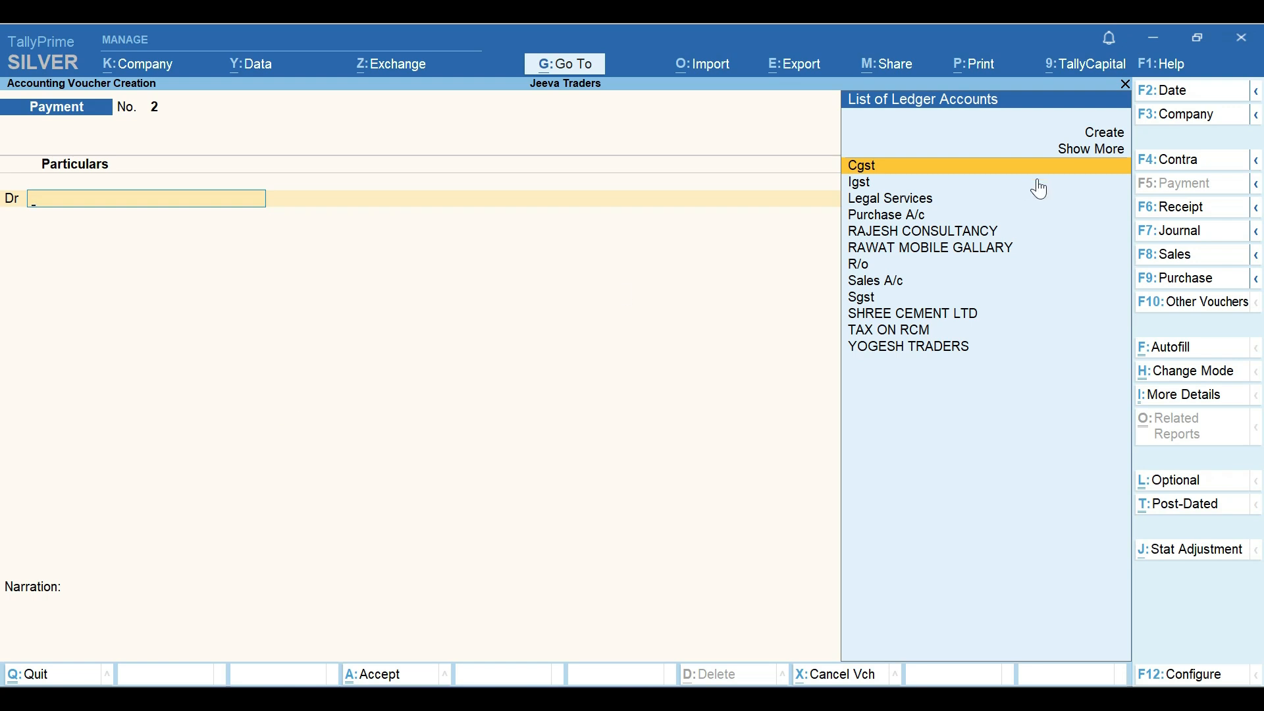
pyautogui.click(1184, 279)
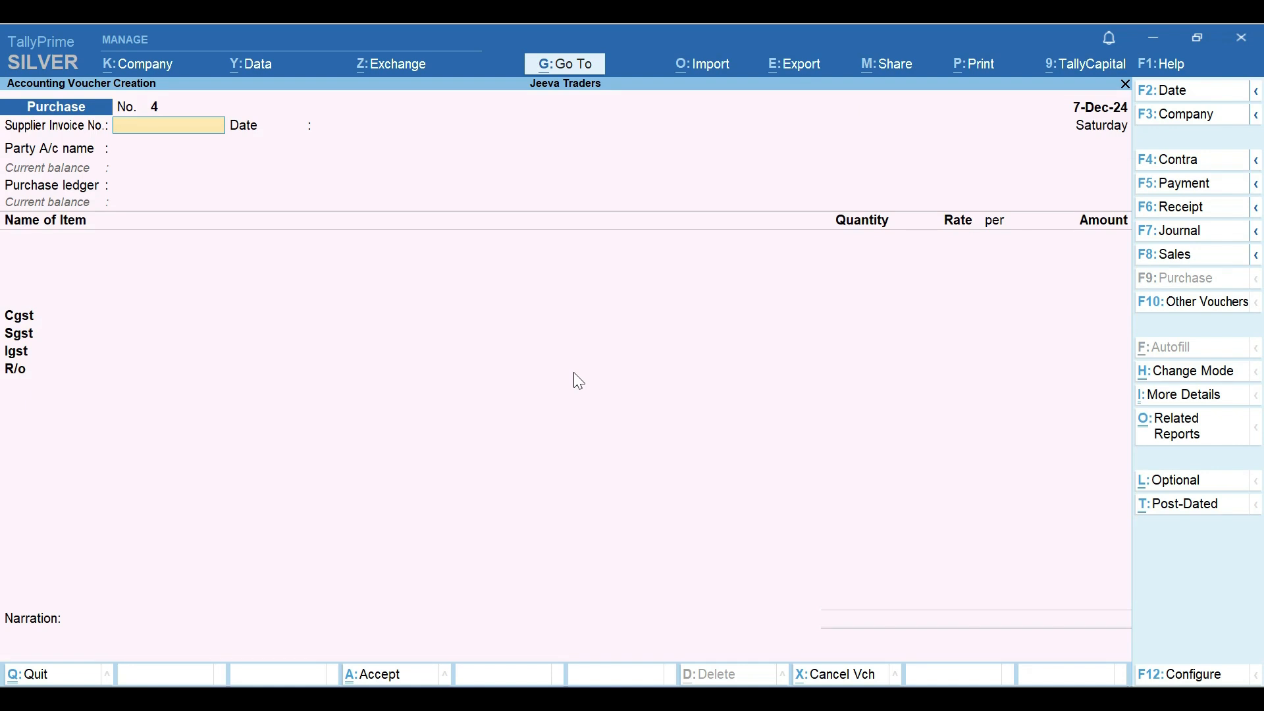
pyautogui.press('Return')
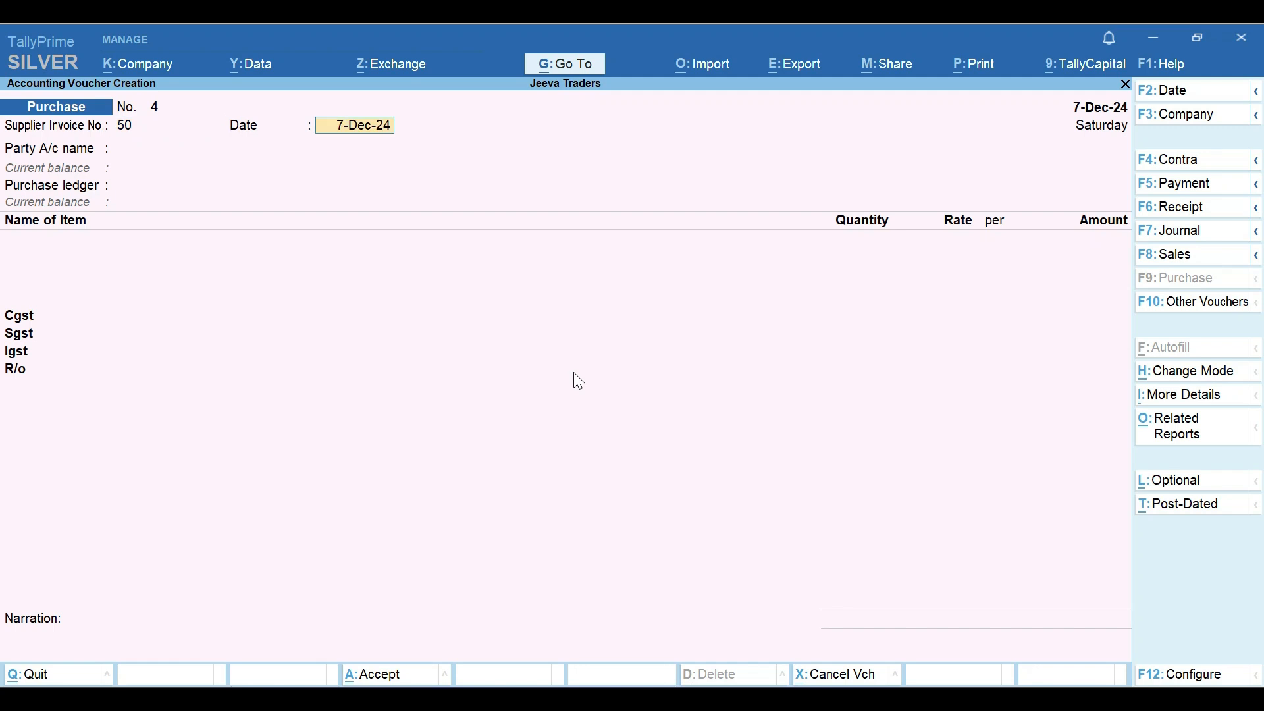
# Keep 7-Dec-24 as the supplier invoice date and choose YOGESH TRADERS as the party account.
pyautogui.press('Return')
pyautogui.press('Down')
pyautogui.press('Down')
pyautogui.press('Down')
pyautogui.press('Down')
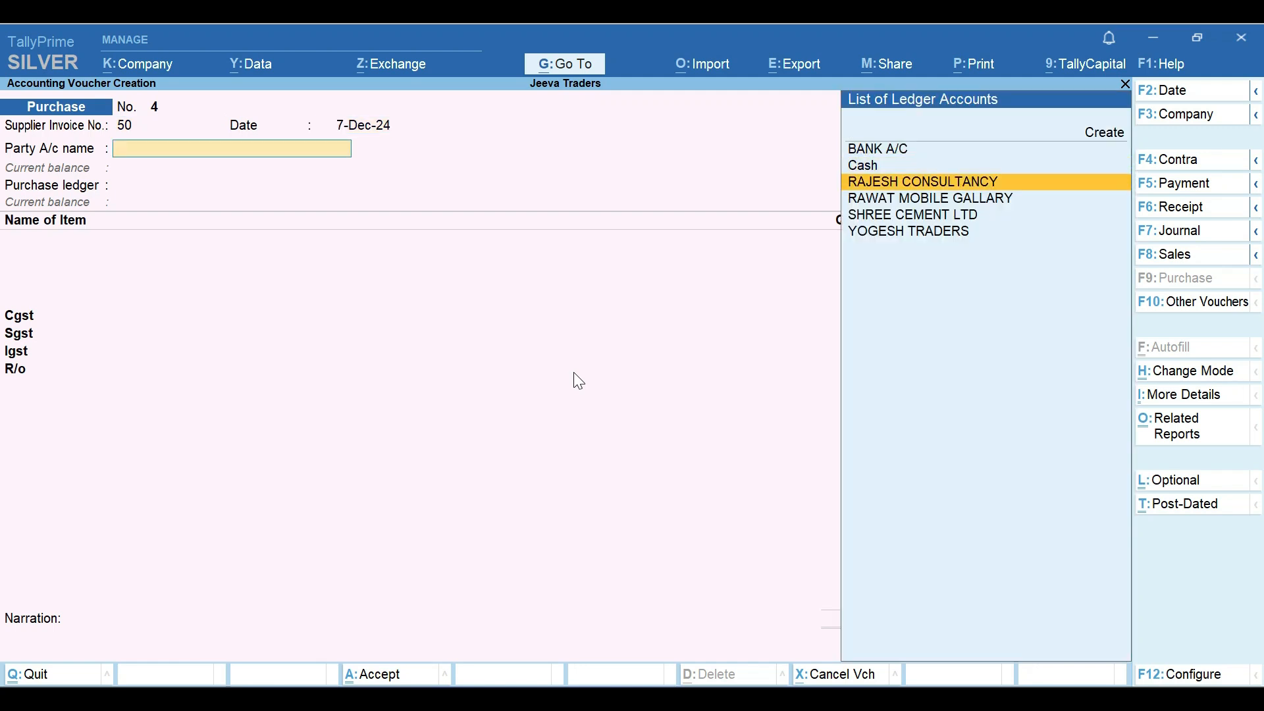
pyautogui.press('Down')
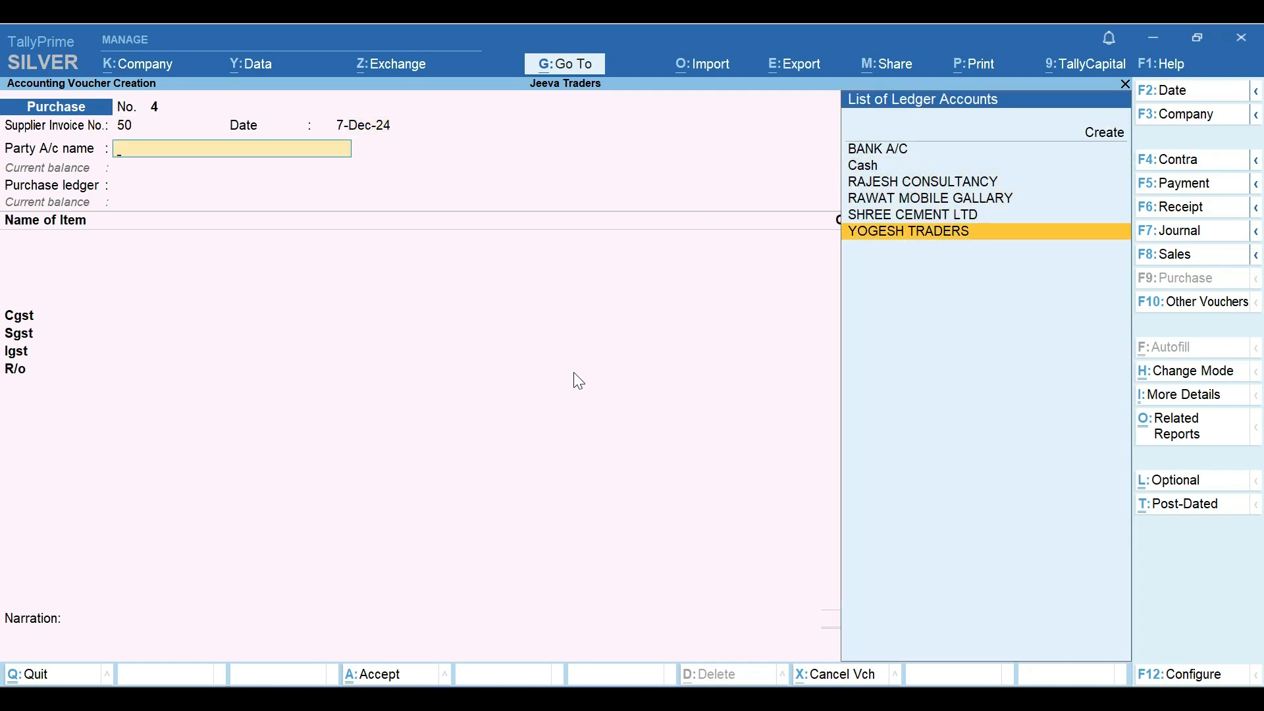
pyautogui.press('Return')
# Accept the purchase's receipt and party details unchanged and choose Purchase A/c as the purchase ledger.
pyautogui.press('Return')
pyautogui.press('Return')
pyautogui.press('Return')
pyautogui.press('Return')
pyautogui.press('Return')
pyautogui.press('Return')
pyautogui.press('Return')
pyautogui.press('Return')
pyautogui.press('Return')
pyautogui.press('Return')
pyautogui.press('Return')
pyautogui.press('Return')
pyautogui.press('Return')
pyautogui.press('Return')
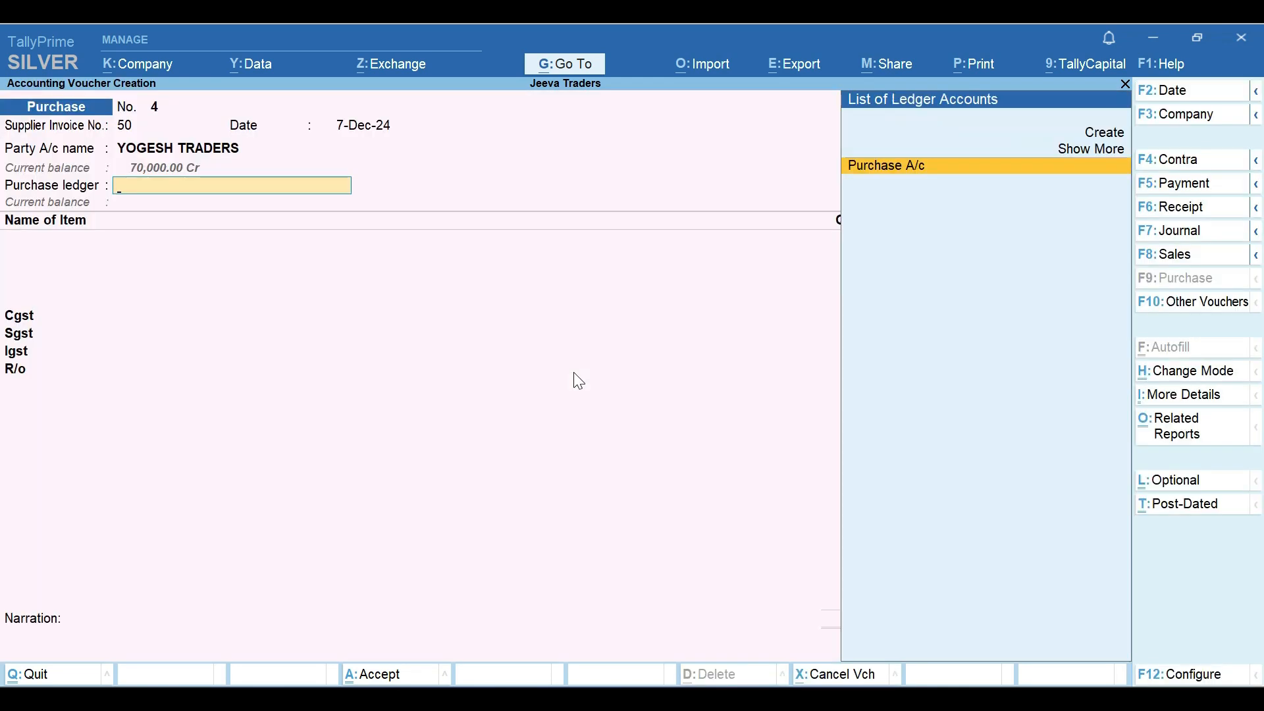
pyautogui.press('Return')
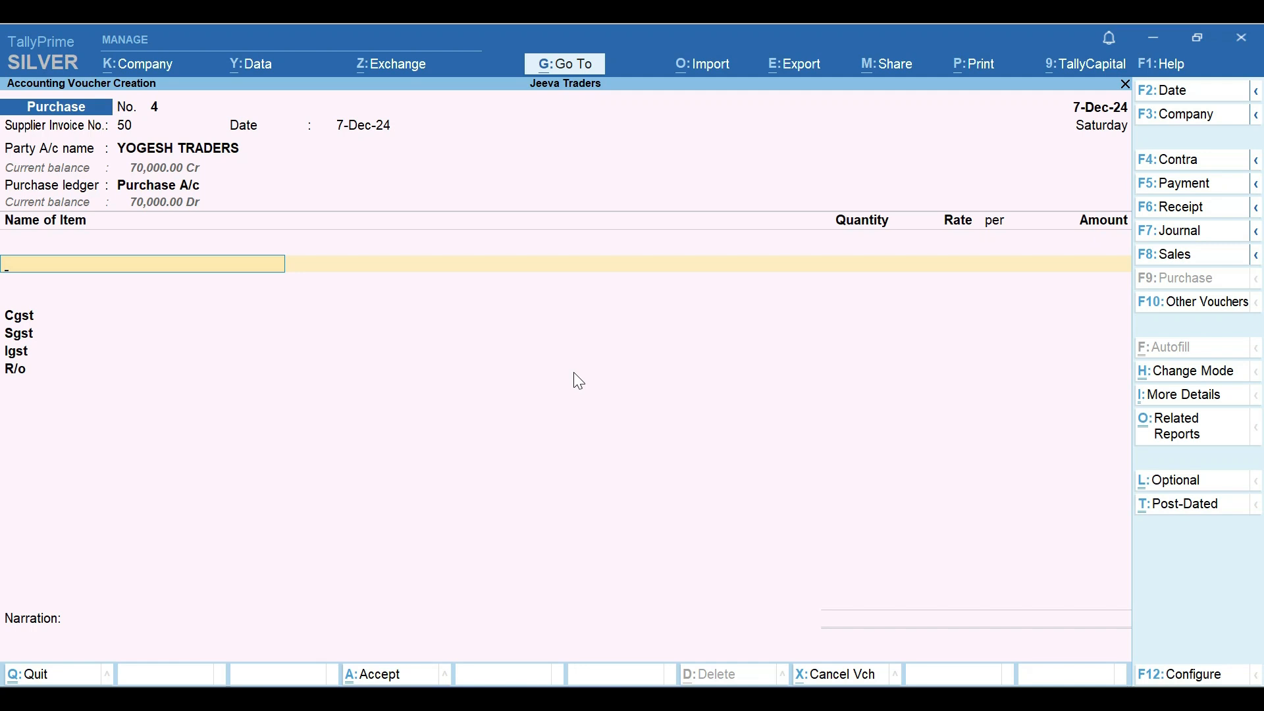
# Add 5 NOS of Dell 24" Led to the purchase at the standard rate of 9,000 and finish the item list.
pyautogui.write('Le')
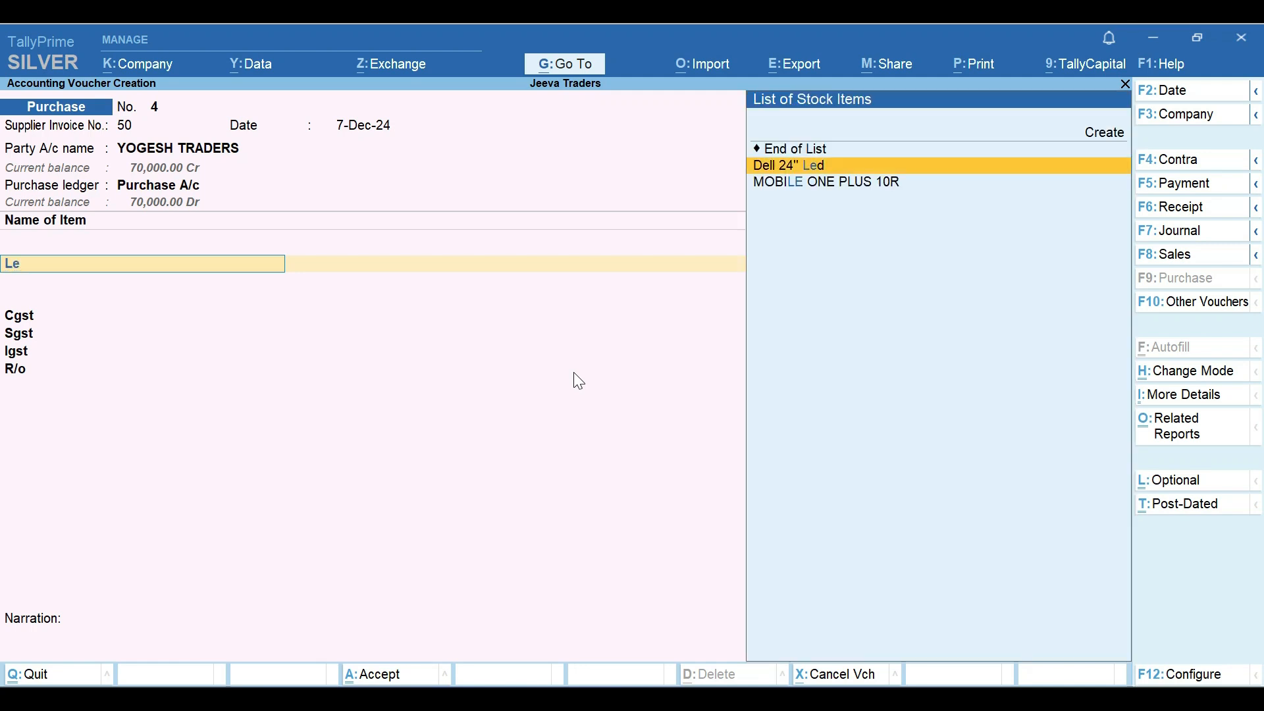
pyautogui.press('Return')
pyautogui.press('Return')
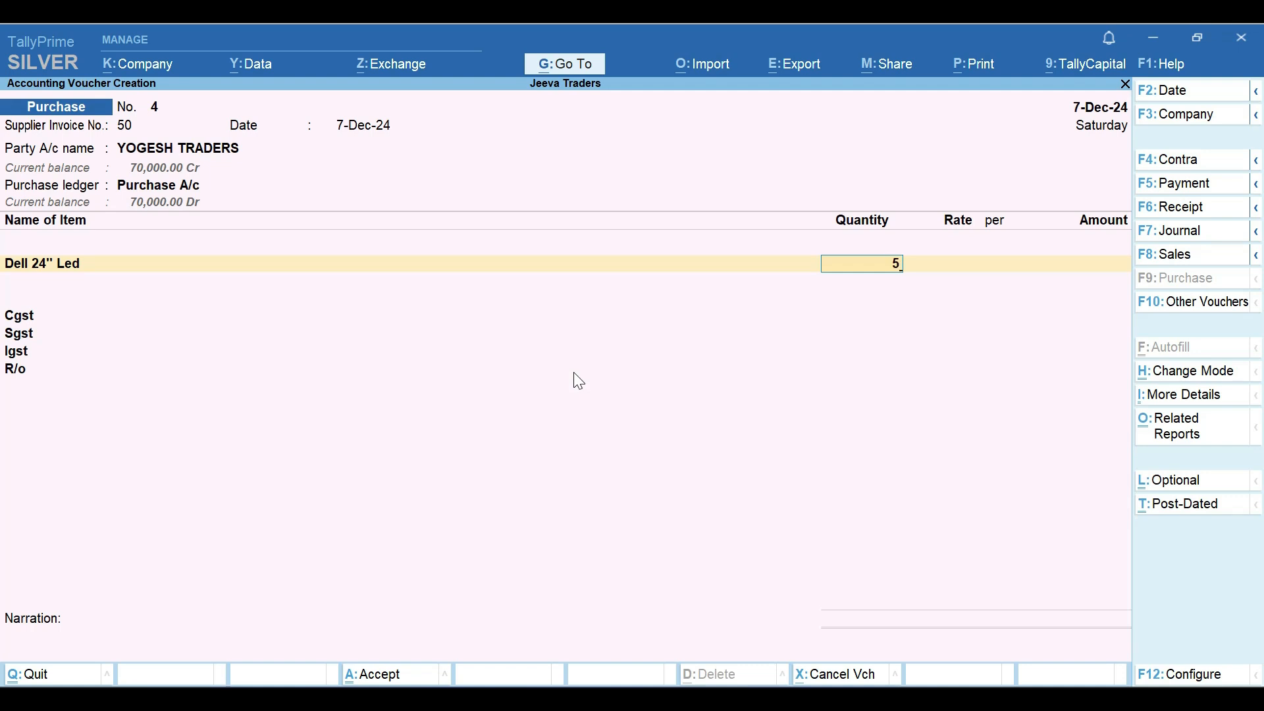
pyautogui.press('Return')
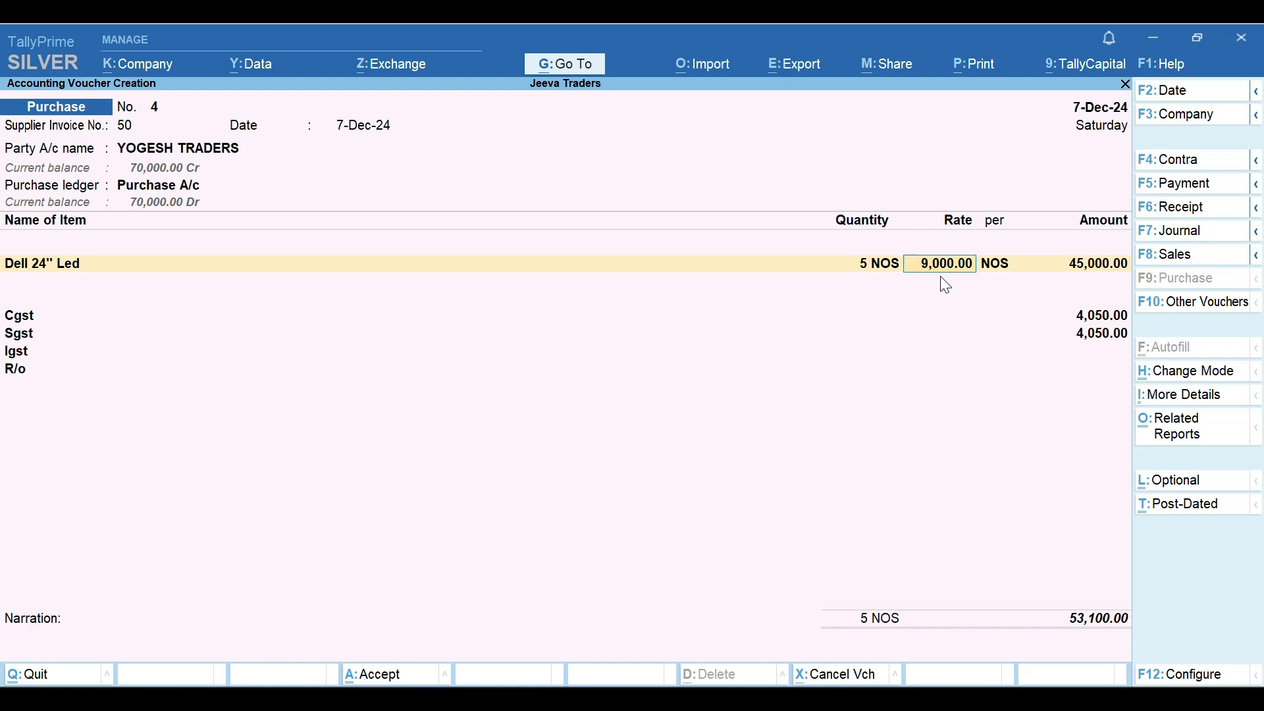
pyautogui.press('Return')
pyautogui.press('Return')
pyautogui.press('Return')
pyautogui.press('Return')
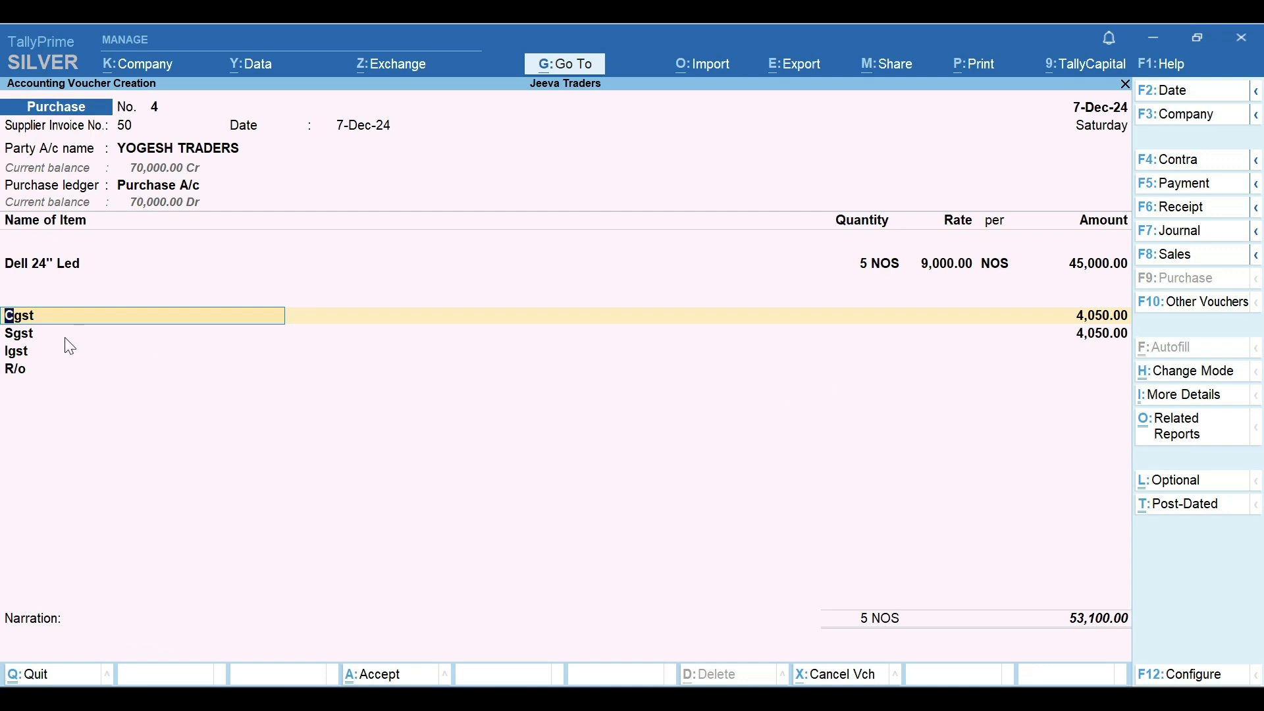
# Keep the calculated Cgst and Sgst amounts and save the purchase voucher.
pyautogui.press('Return')
pyautogui.press('Return')
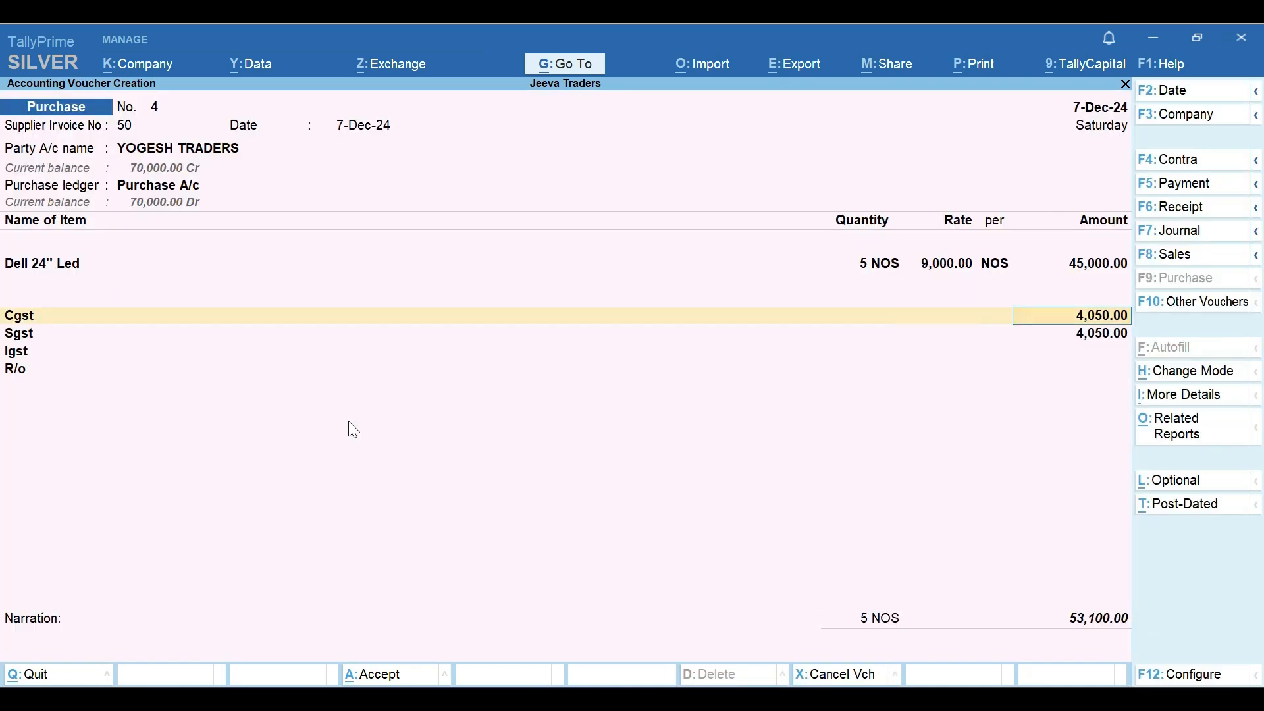
pyautogui.press('ctrl')
pyautogui.hotkey('ctrl', 'a')
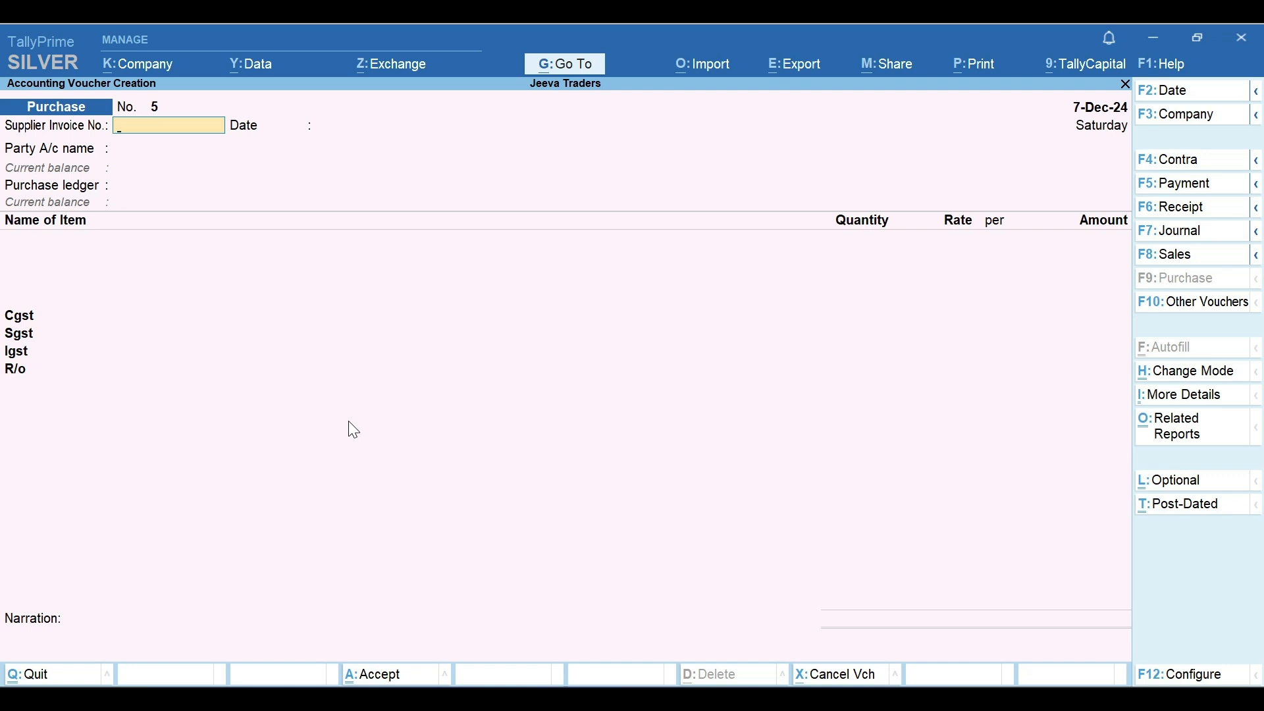
# Start a new sales voucher and choose RAWAT MOBILE GALLARY as the party account.
pyautogui.press('F8')
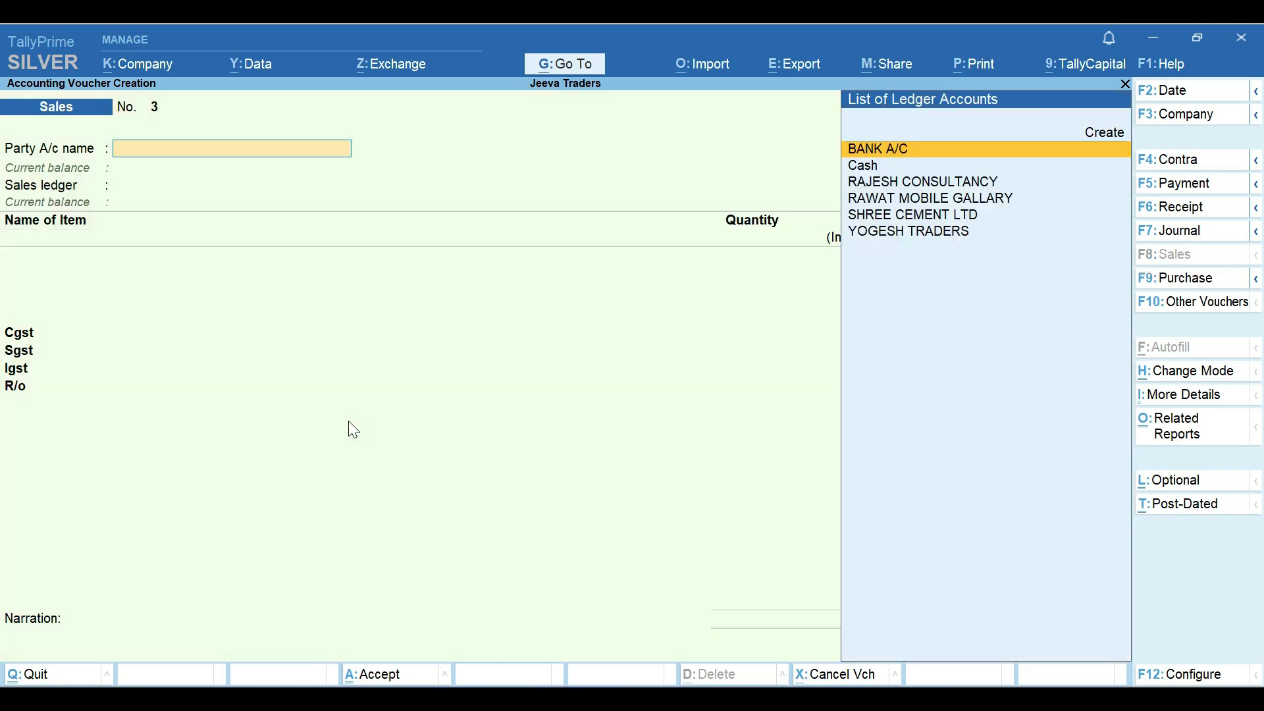
pyautogui.press('Down')
pyautogui.press('Down')
pyautogui.press('Down')
pyautogui.press('Down')
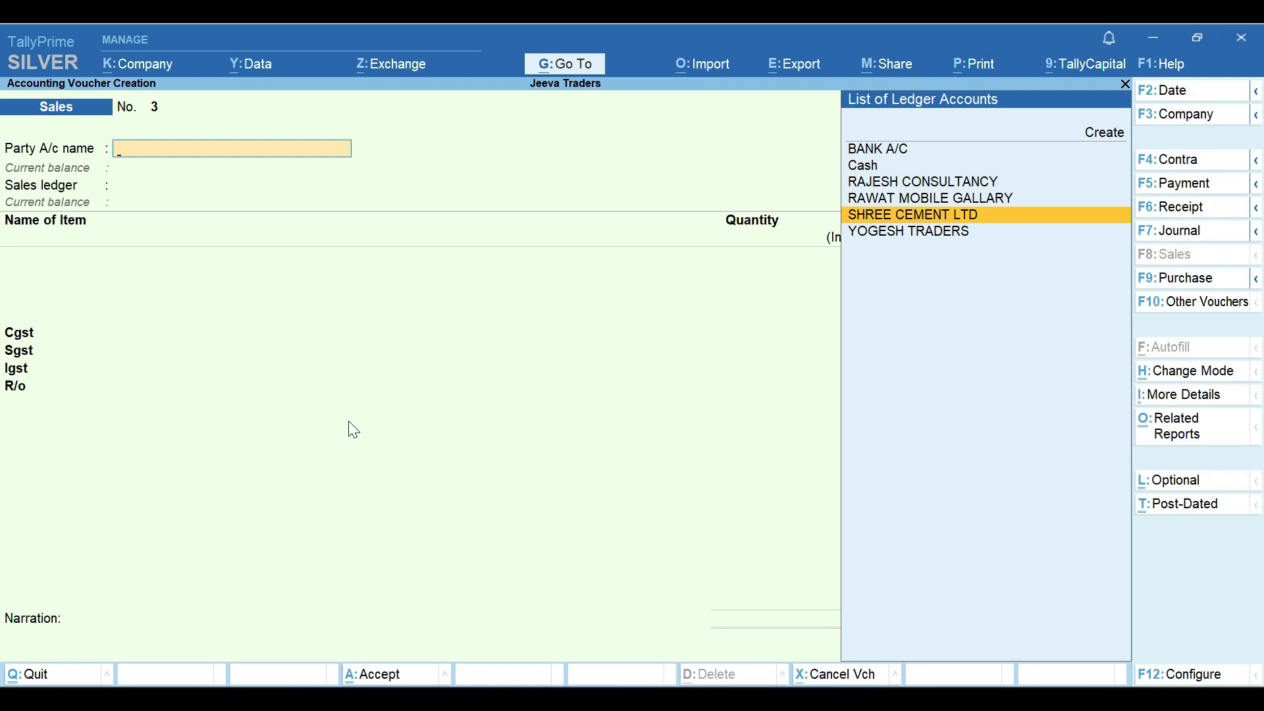
pyautogui.press('Up')
pyautogui.press('Return')
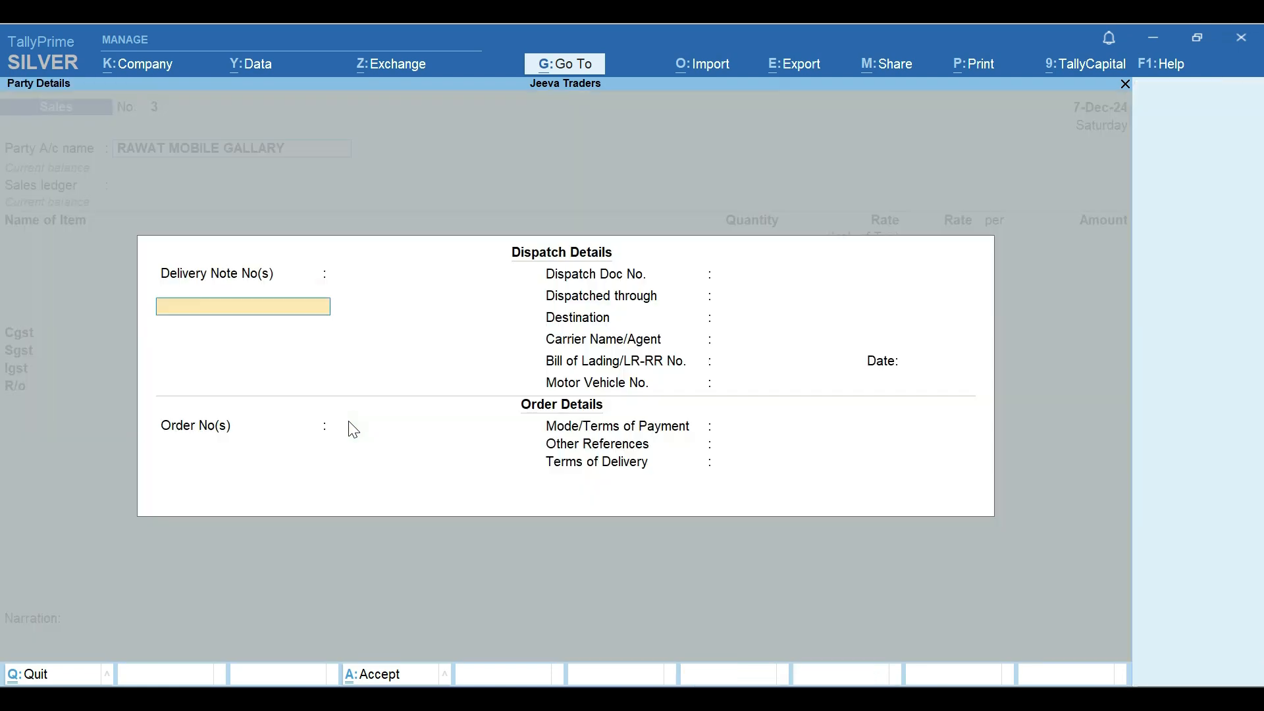
# Accept the dispatch, order and party details unchanged and choose Sales A/c as the sales ledger.
pyautogui.press('Return')
pyautogui.press('Return')
pyautogui.press('Return')
pyautogui.press('Return')
pyautogui.press('Return')
pyautogui.press('Return')
pyautogui.press('Return')
pyautogui.press('Return')
pyautogui.press('Return')
pyautogui.press('Return')
pyautogui.press('Return')
pyautogui.press('Return')
pyautogui.press('Return')
pyautogui.press('Return')
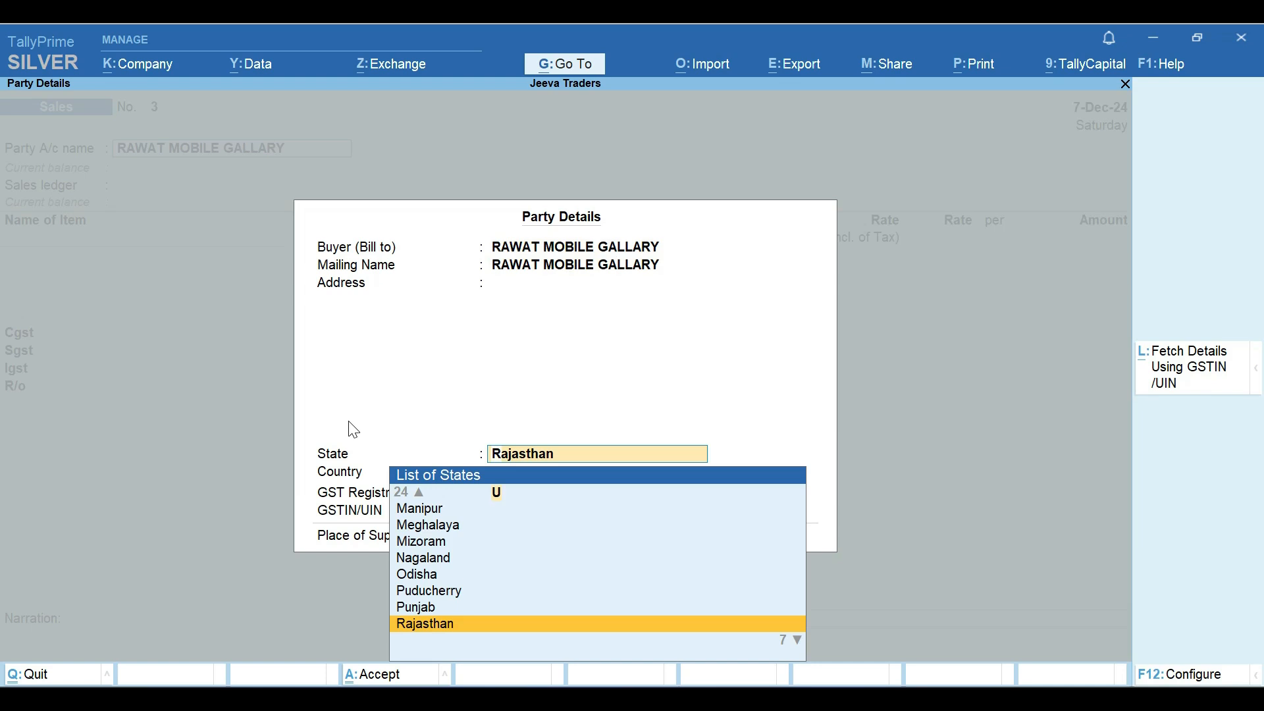
pyautogui.press('Return')
pyautogui.press('Return')
pyautogui.press('Return')
pyautogui.press('Return')
pyautogui.press('Return')
pyautogui.press('Return')
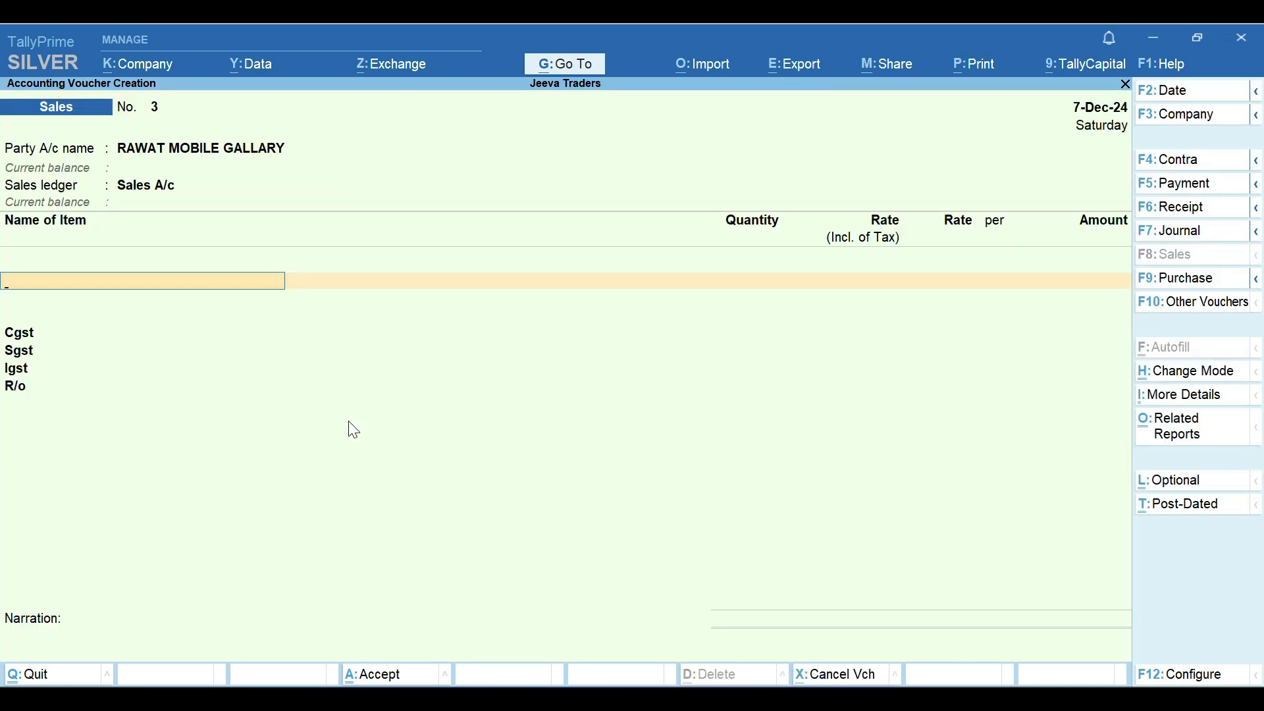
# Add 1 NOS of Dell 24" Led to the sales voucher at the standard rate of 11,000 and accept the item line.
pyautogui.write('Led')
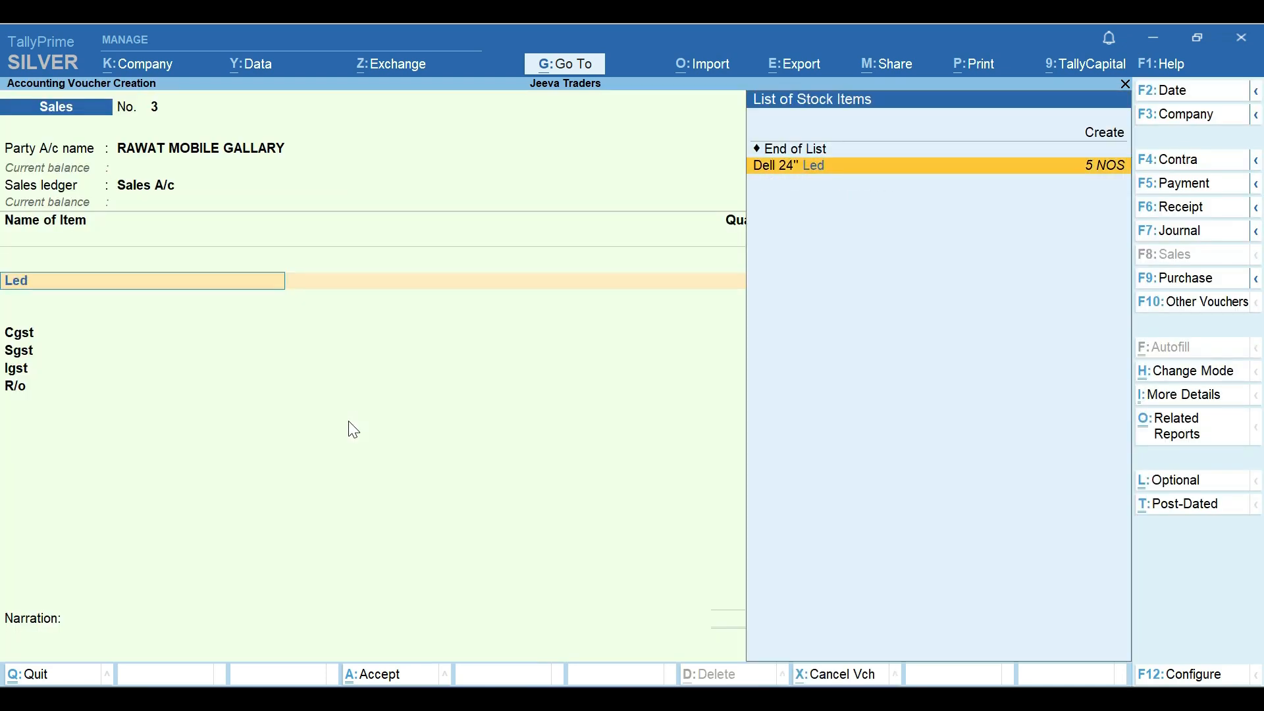
pyautogui.press('Return')
pyautogui.press('Return')
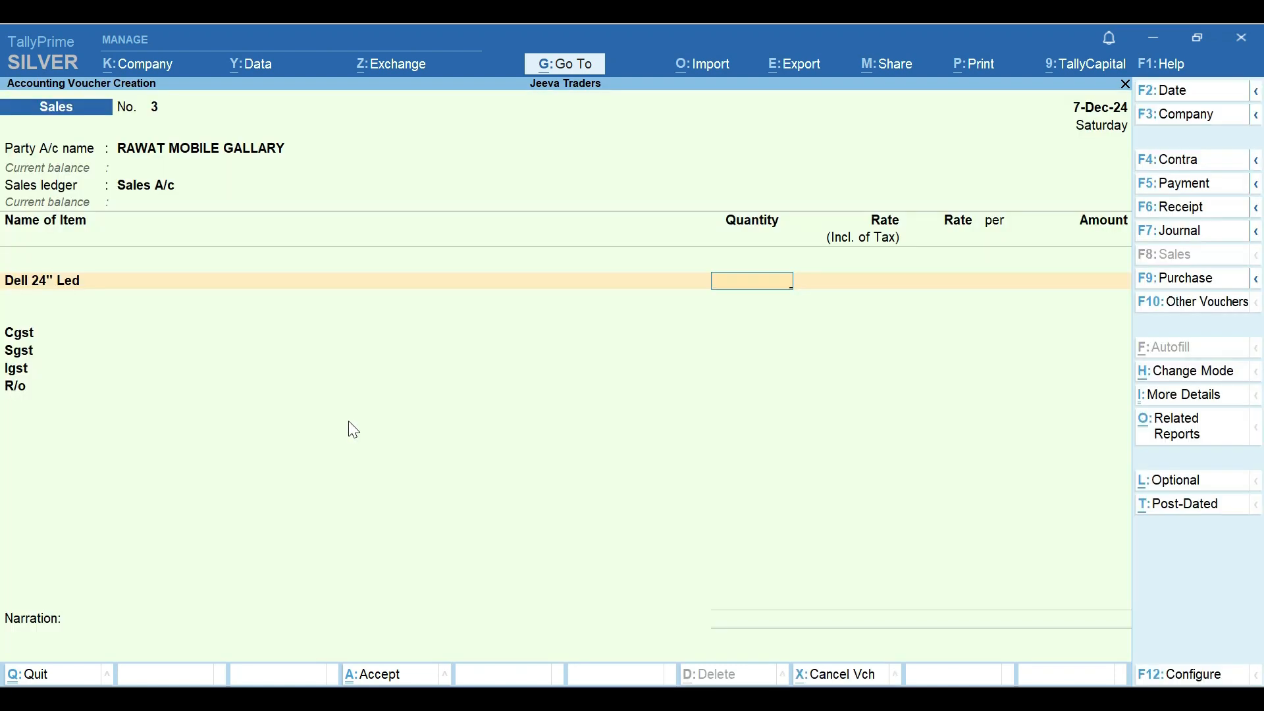
pyautogui.write('1')
pyautogui.press('Return')
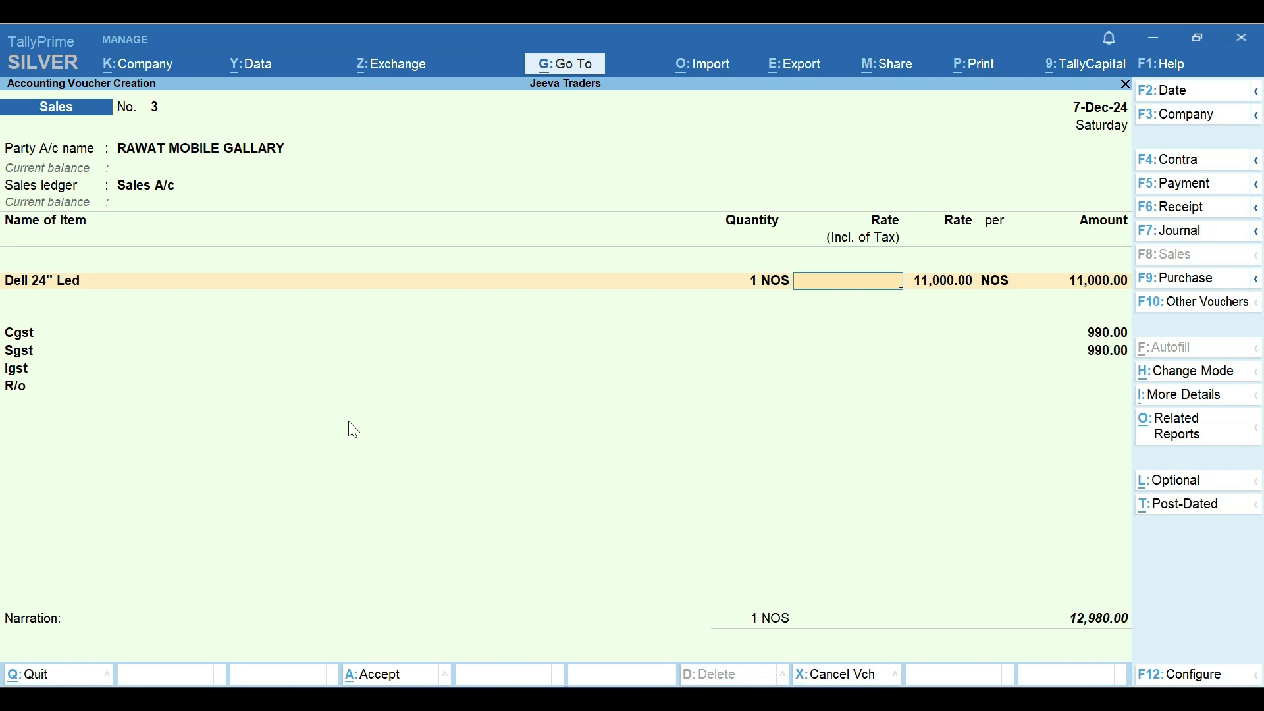
pyautogui.press('Return')
pyautogui.press('Return')
pyautogui.press('Return')
pyautogui.press('Return')
pyautogui.press('Return')
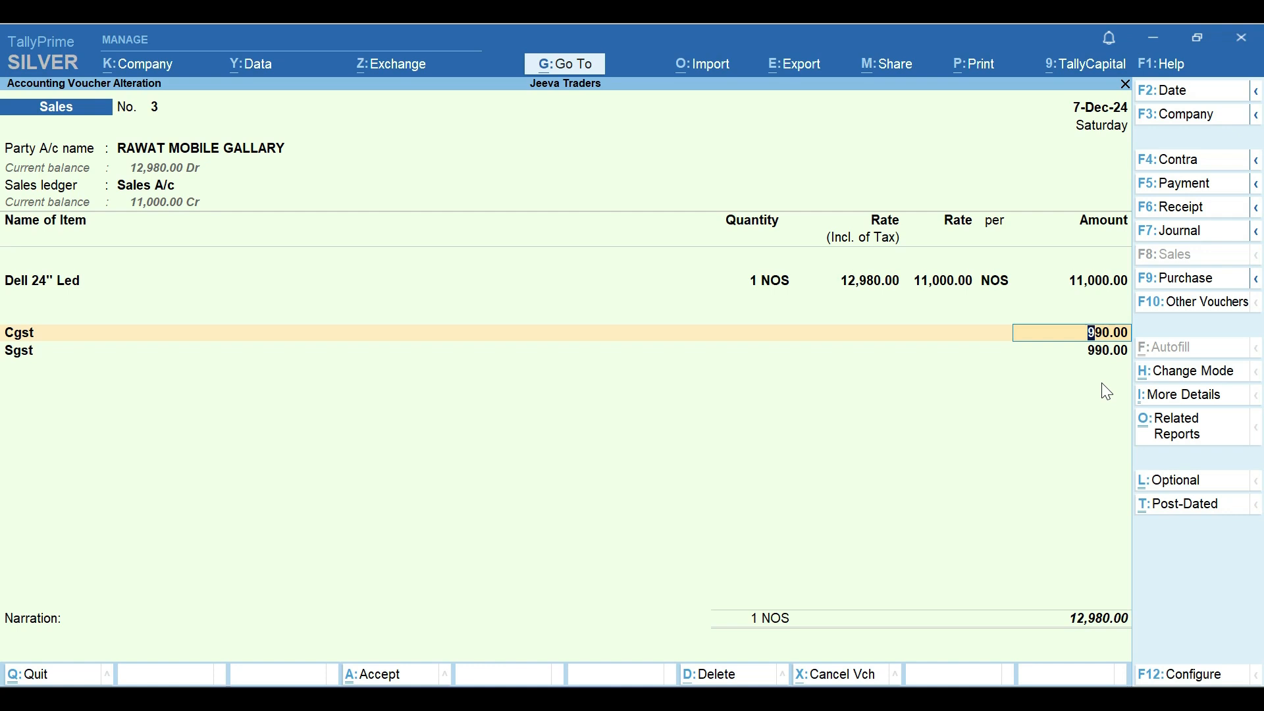
# Quit the sales voucher alteration without saving changes and return to the Gateway of Tally.
pyautogui.press('BackSpace')
pyautogui.press('Escape')
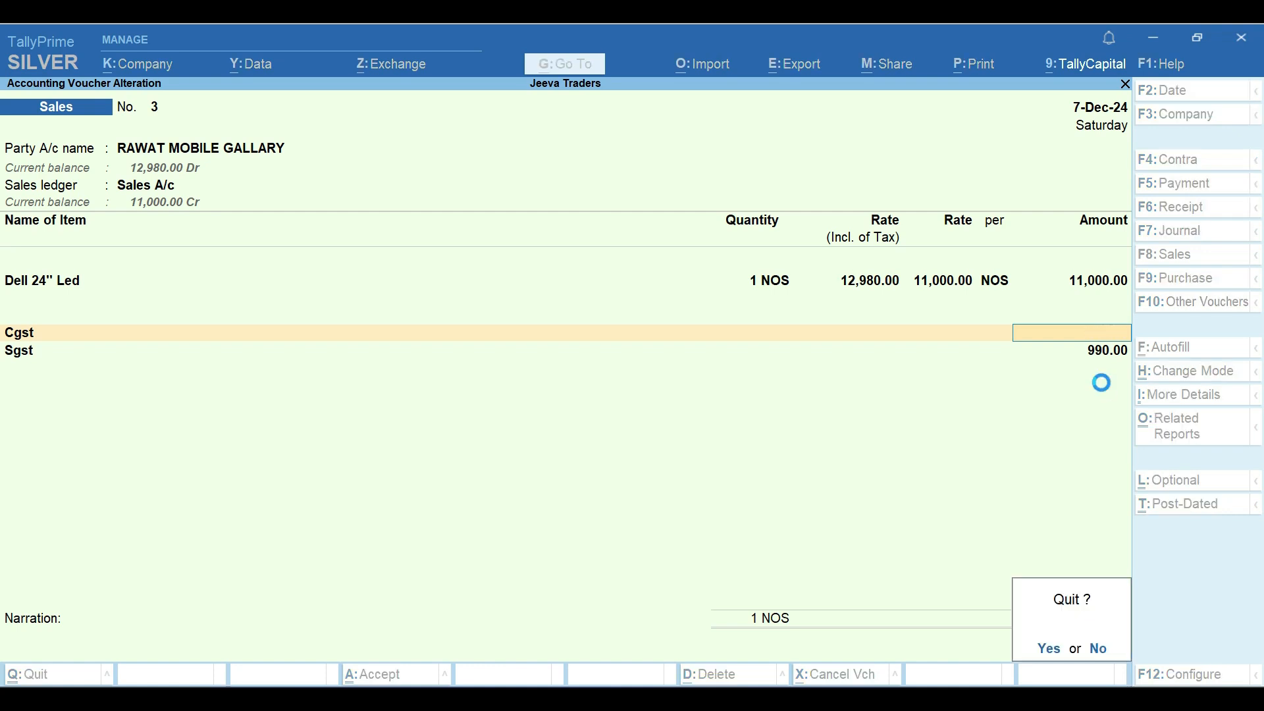
pyautogui.press('y')
pyautogui.press('Escape')
pyautogui.press('y')
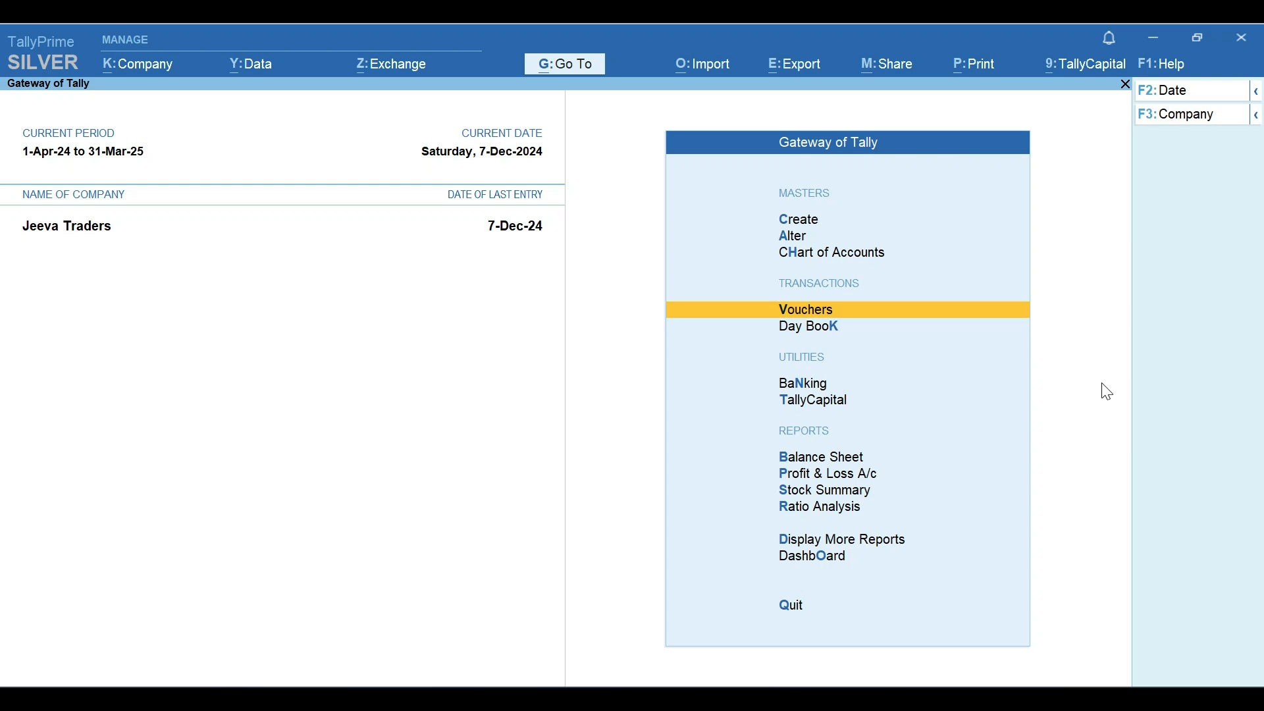
# Open the stock item Dell 24" Led for alteration.
pyautogui.press('Up')
pyautogui.press('Up')
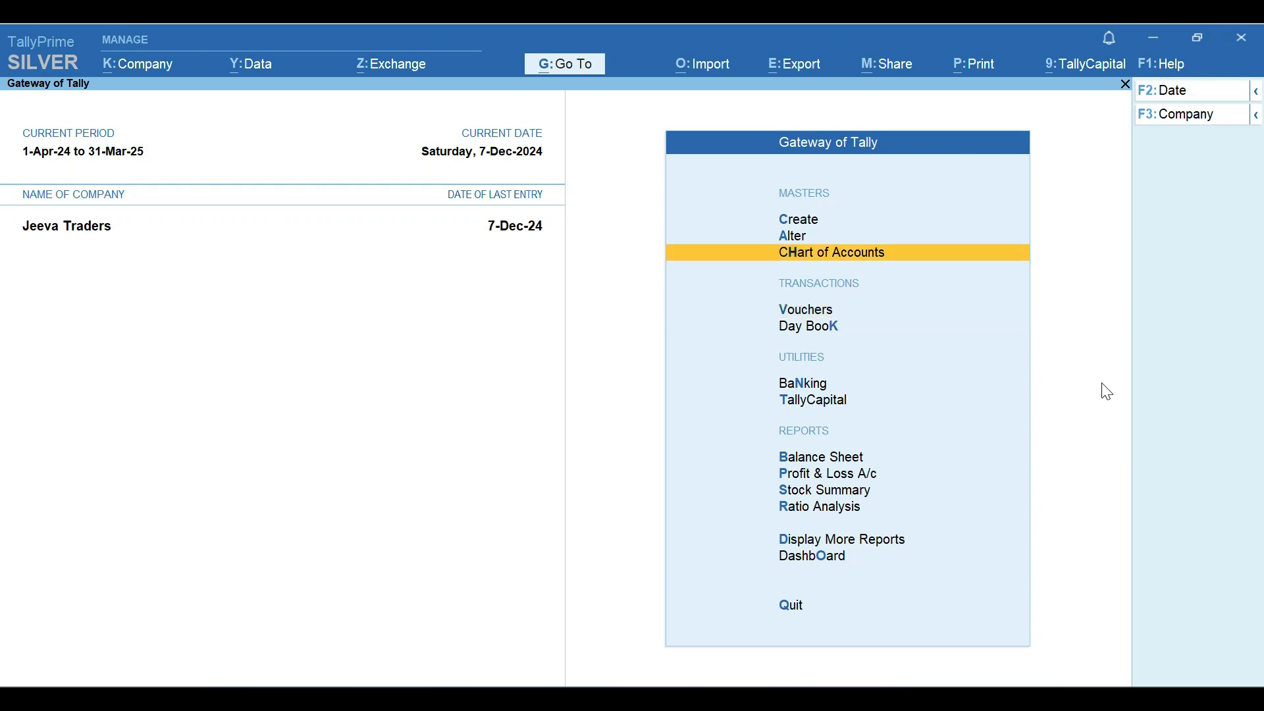
pyautogui.press('Return')
pyautogui.press('Down')
pyautogui.press('Down')
pyautogui.press('Down')
pyautogui.press('Down')
pyautogui.press('Down')
pyautogui.press('Down')
pyautogui.press('Down')
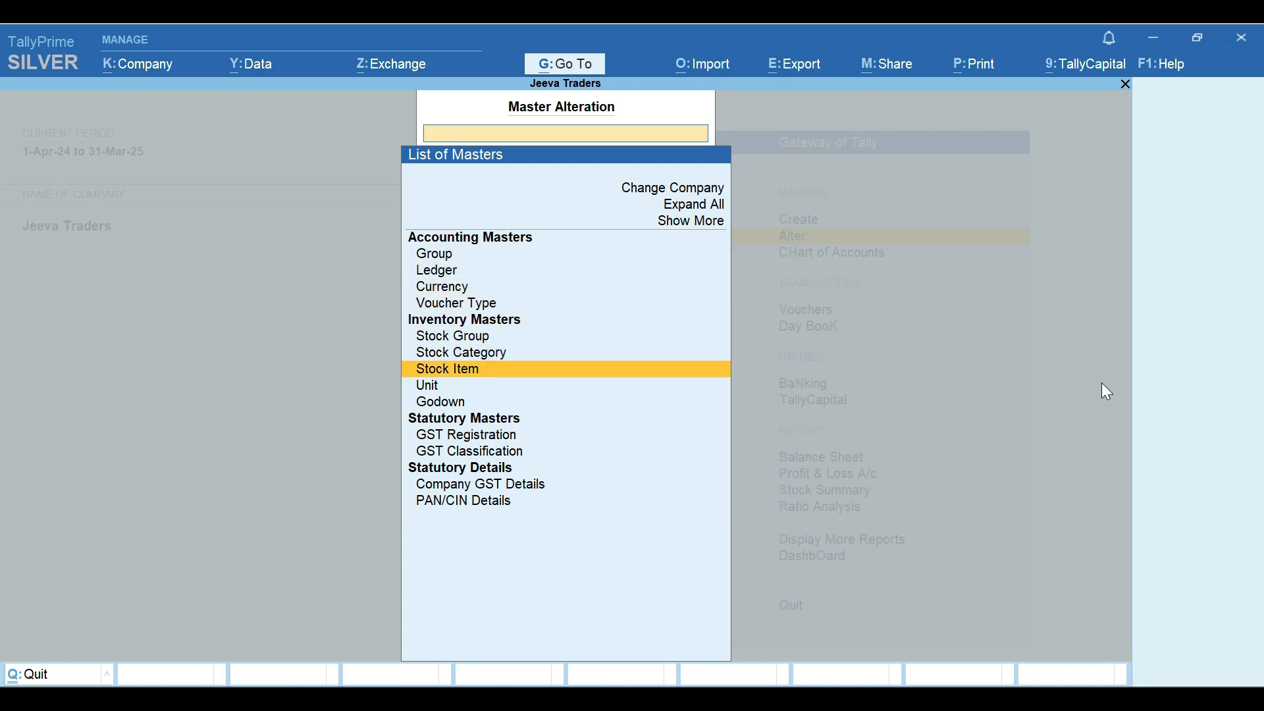
pyautogui.press('Return')
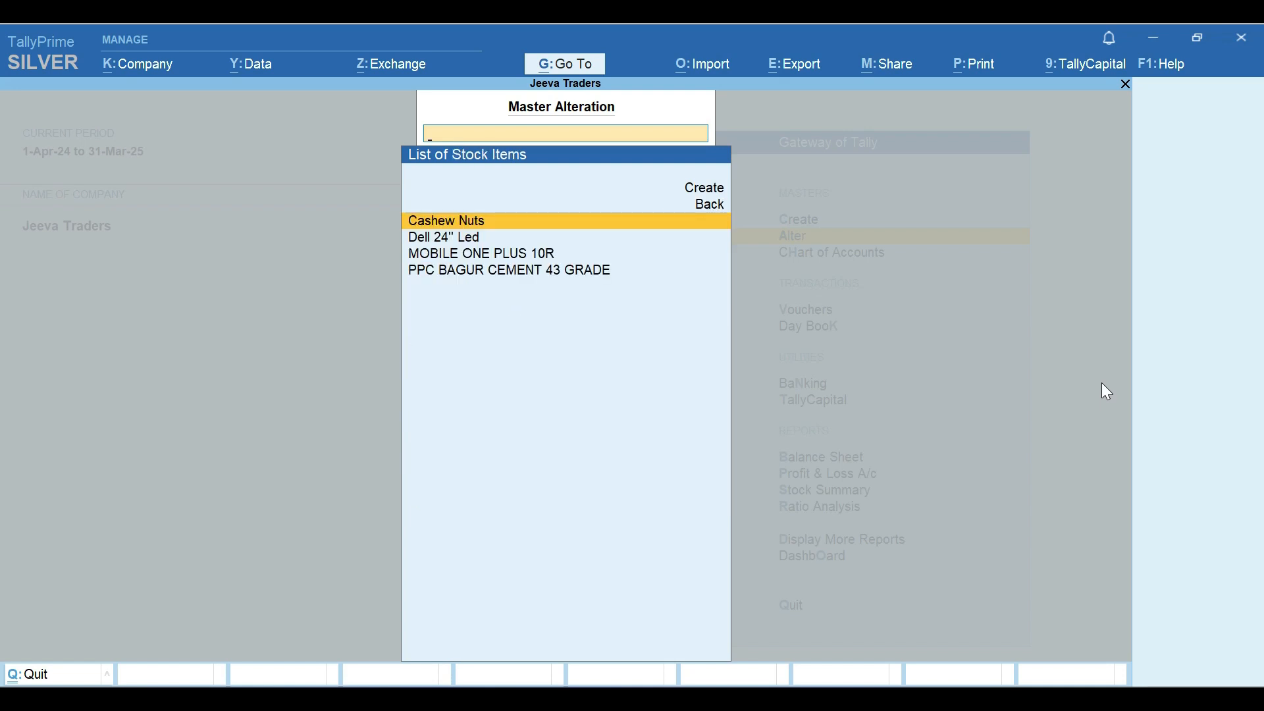
pyautogui.press('Down')
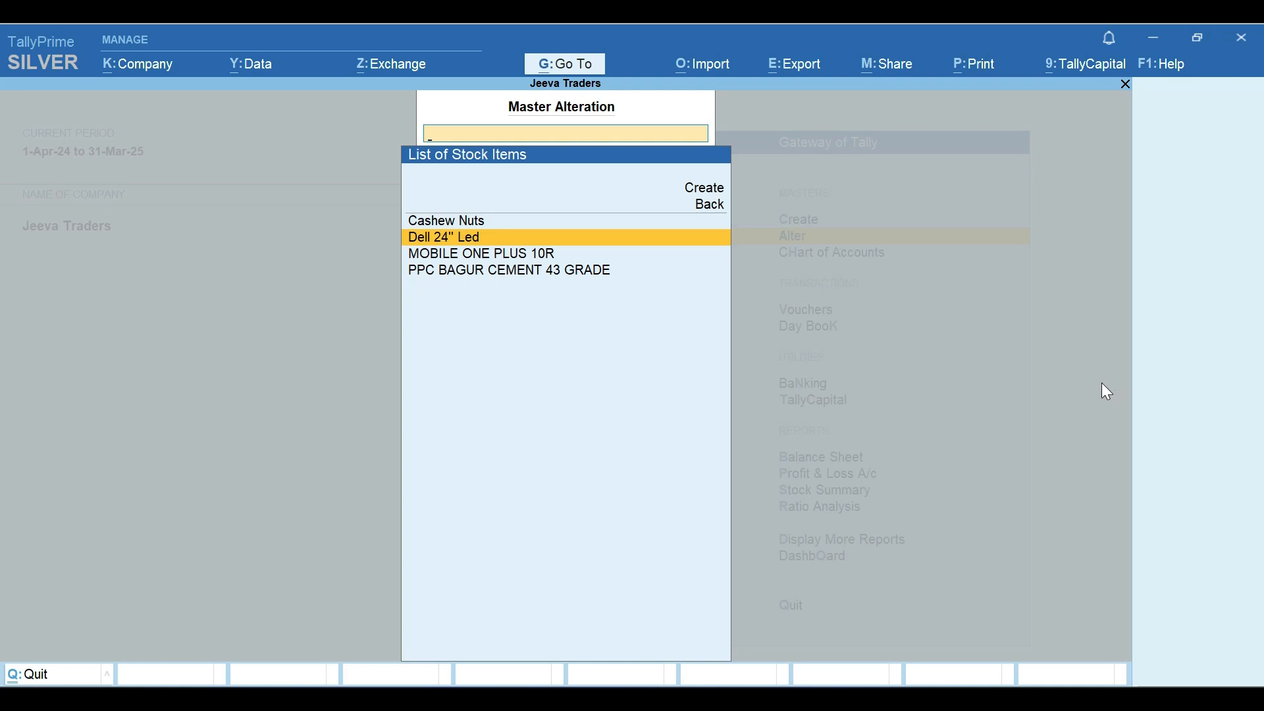
pyautogui.press('Return')
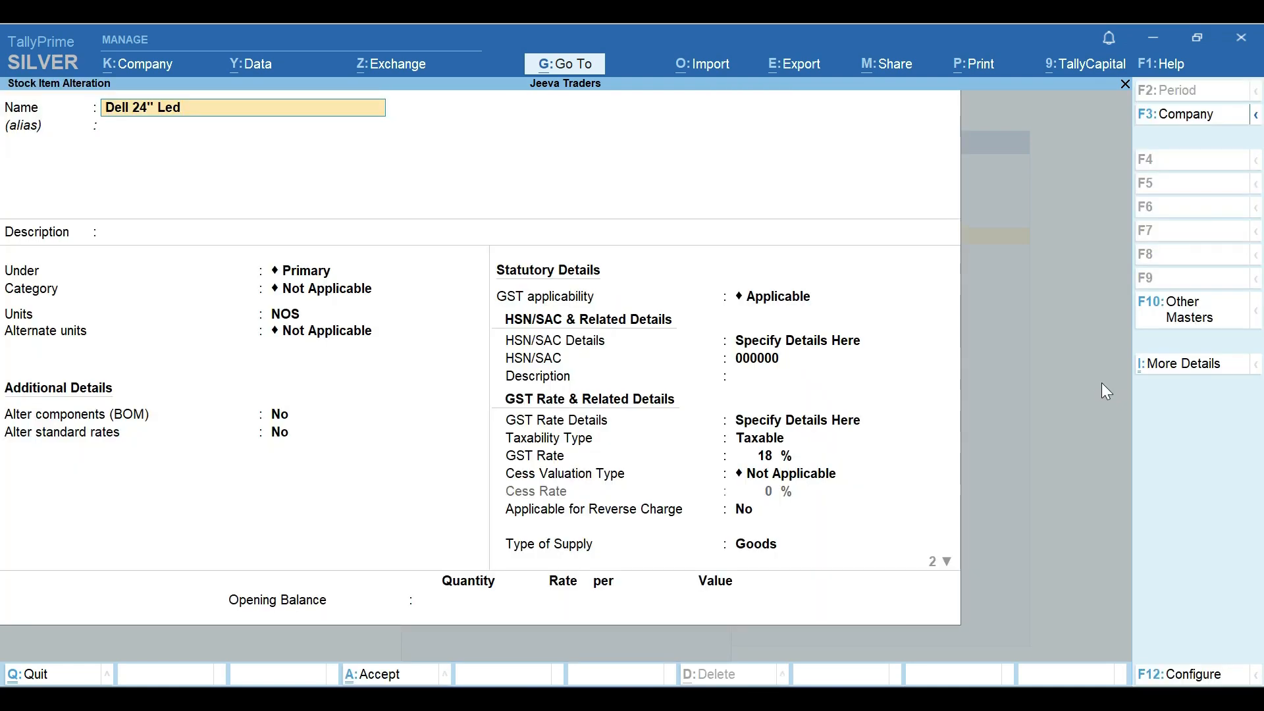
# Keep the item's general details unchanged and set Alter standard rates to Yes to open its standard rates.
pyautogui.press('Return')
pyautogui.press('Return')
pyautogui.press('Return')
pyautogui.press('Return')
pyautogui.press('Return')
pyautogui.press('Return')
pyautogui.press('Return')
pyautogui.press('Return')
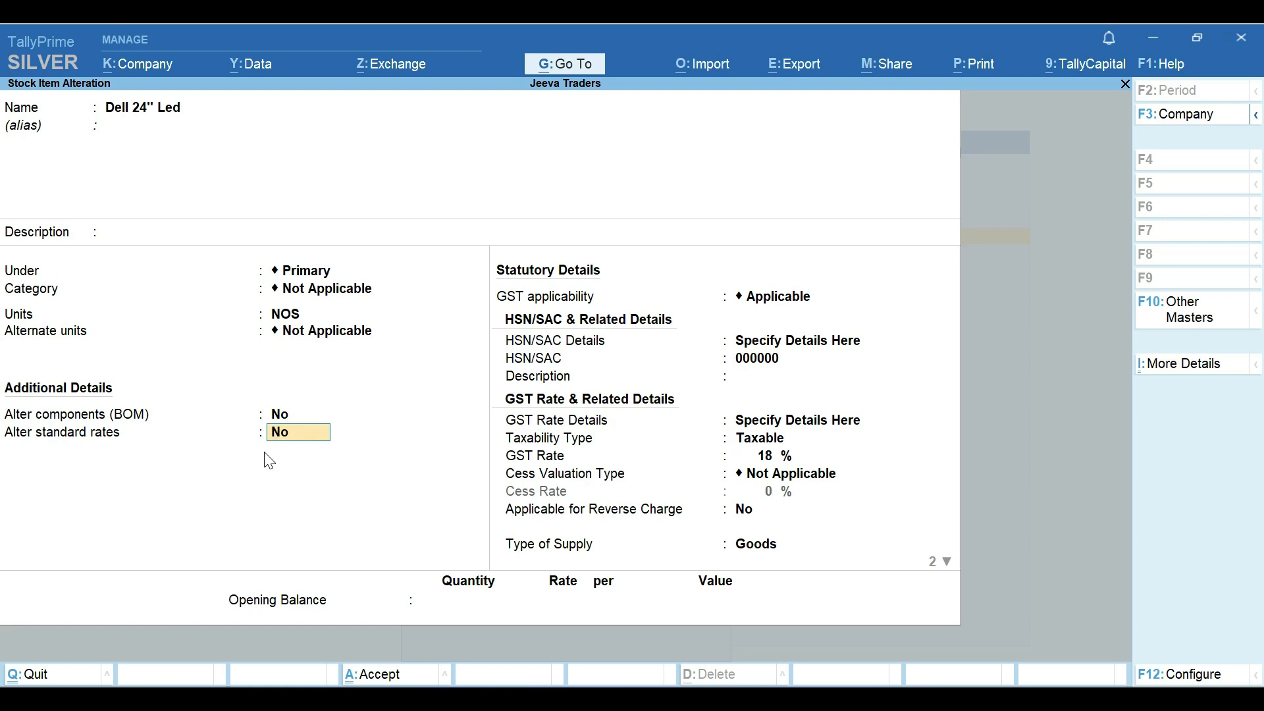
pyautogui.write('y')
pyautogui.press('Return')
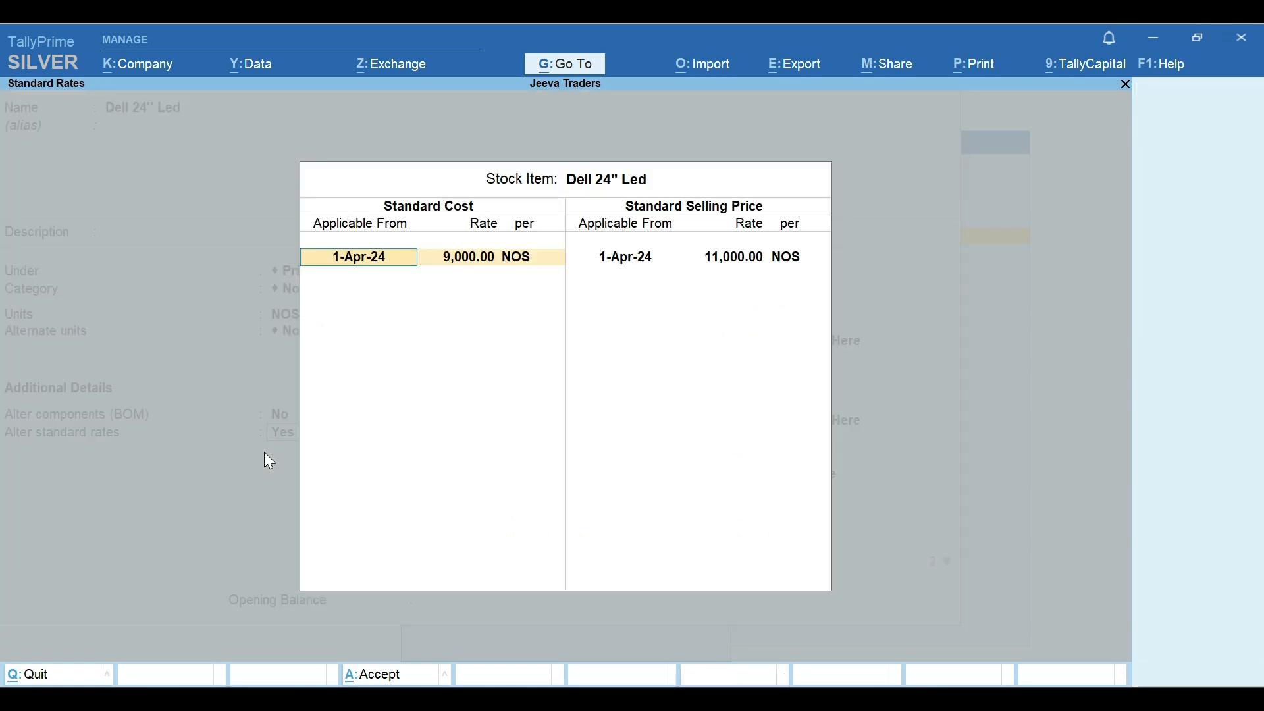
# Add a standard cost of 8,500 per NOS applicable from 1-Dec-24 and finish the cost list.
pyautogui.press('Return')
pyautogui.press('Return')
pyautogui.press('Return')
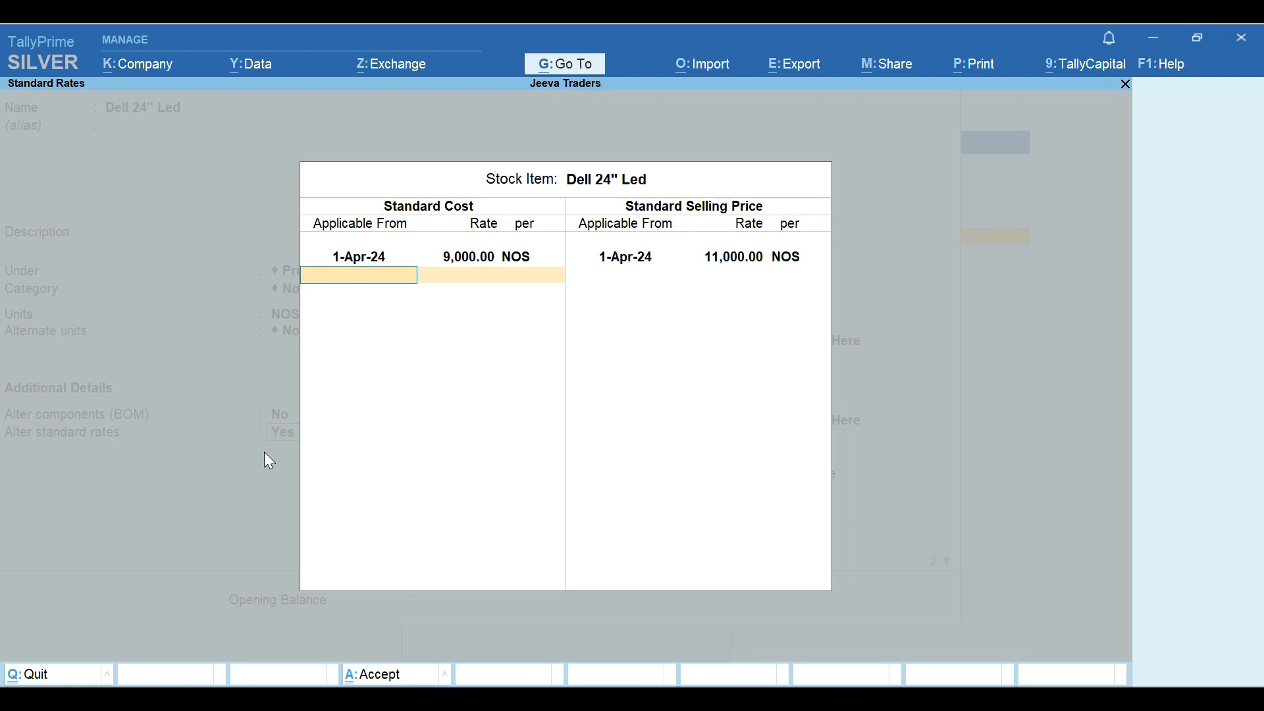
pyautogui.write('1-12')
pyautogui.press('Return')
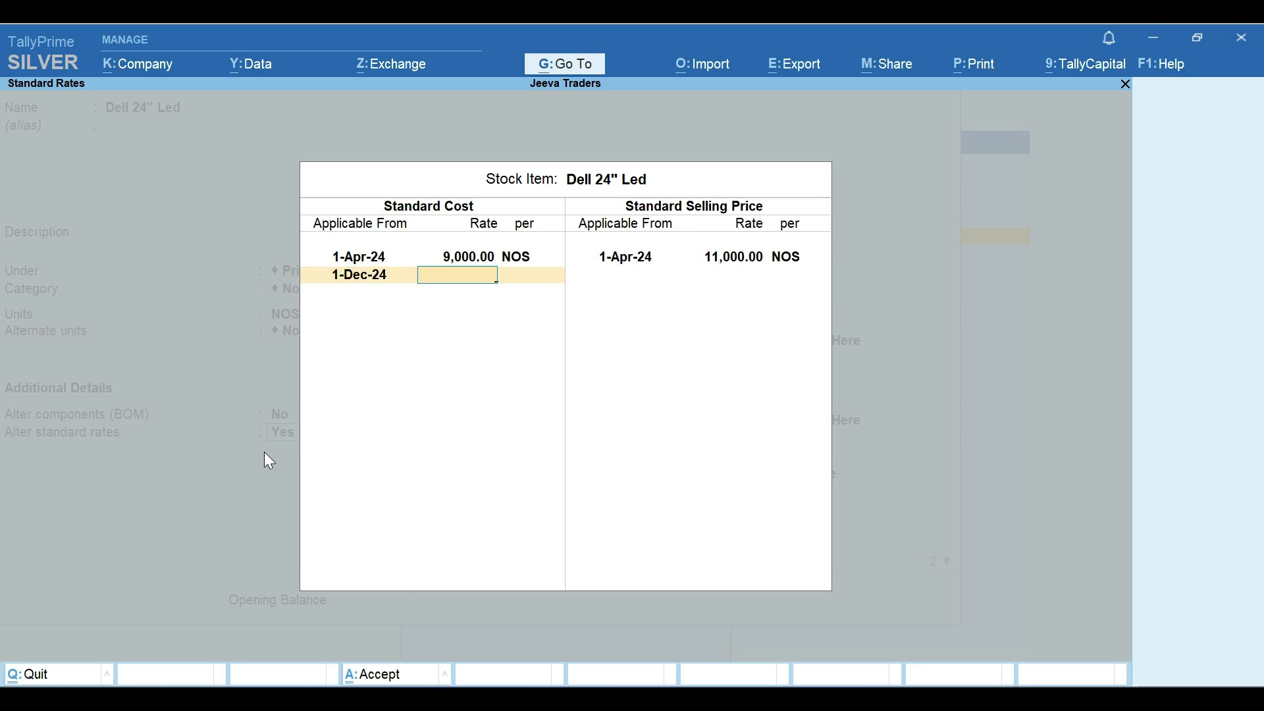
pyautogui.write('8500')
pyautogui.press('Return')
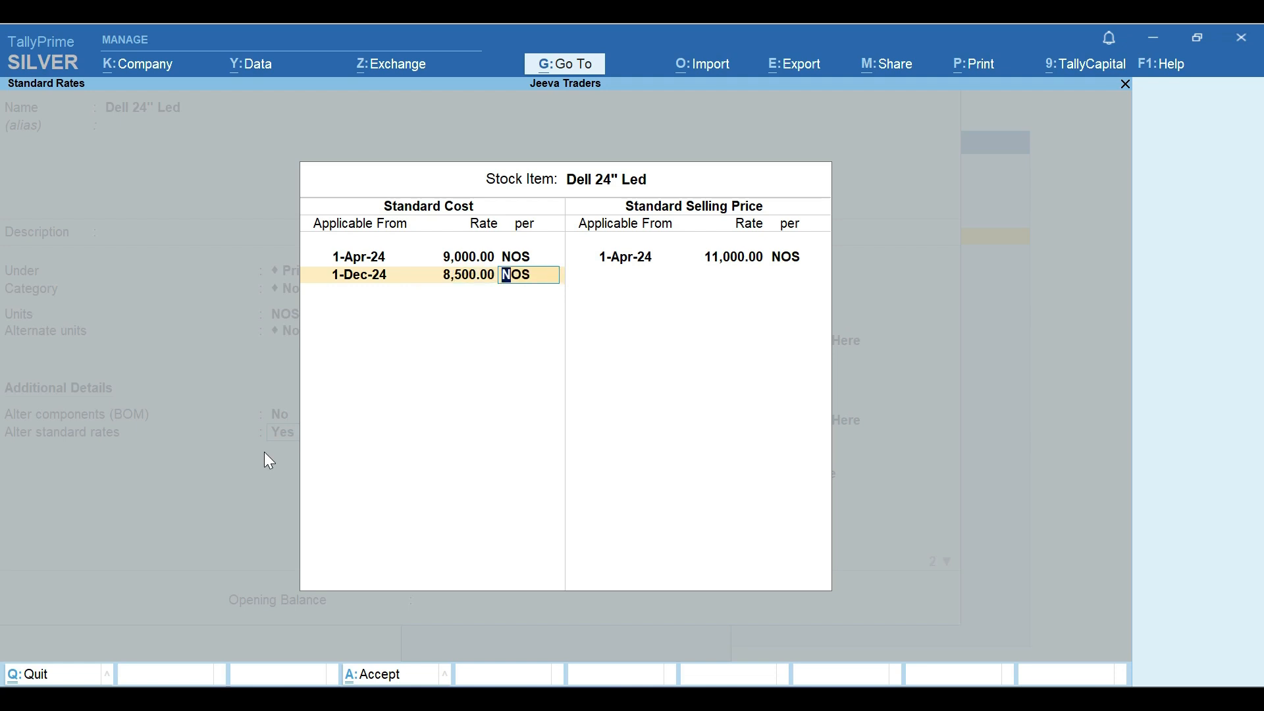
pyautogui.press('Return')
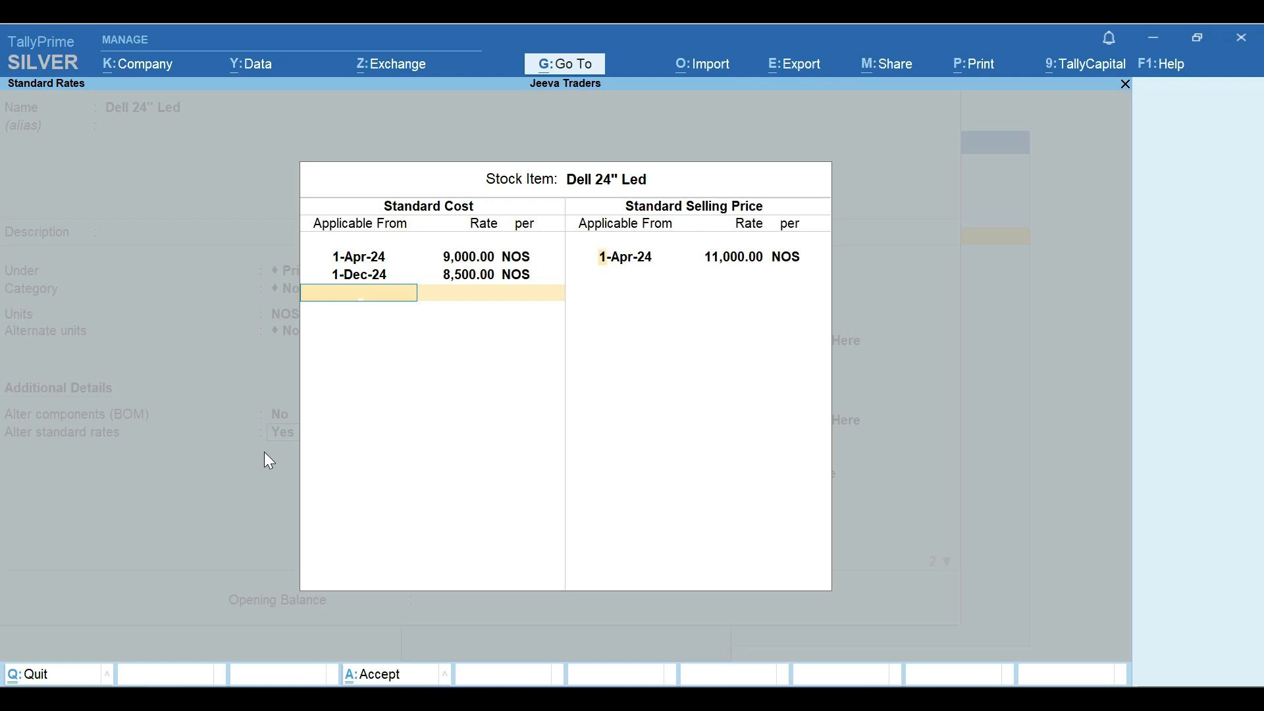
pyautogui.press('Return')
# Add a standard selling price of 10,500 per NOS applicable from 1-Dec-24 and finish the standard rates.
pyautogui.press('Return')
pyautogui.press('Return')
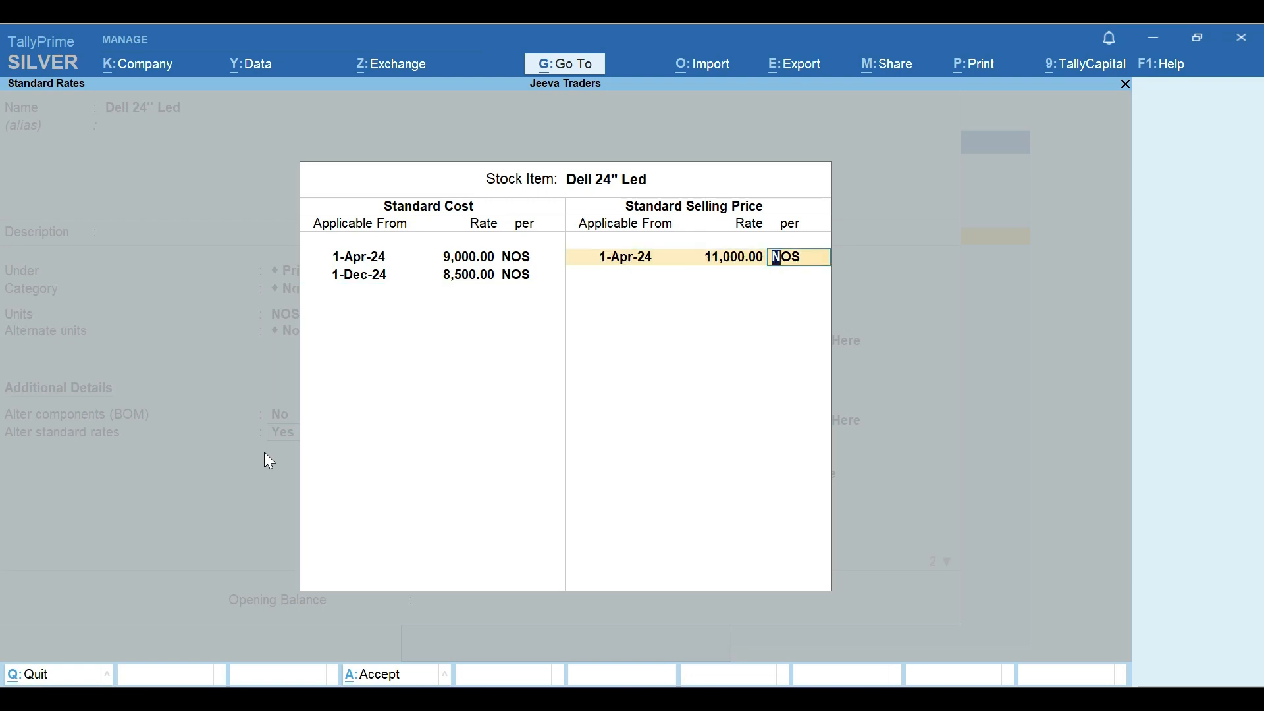
pyautogui.press('Return')
pyautogui.write('1-12')
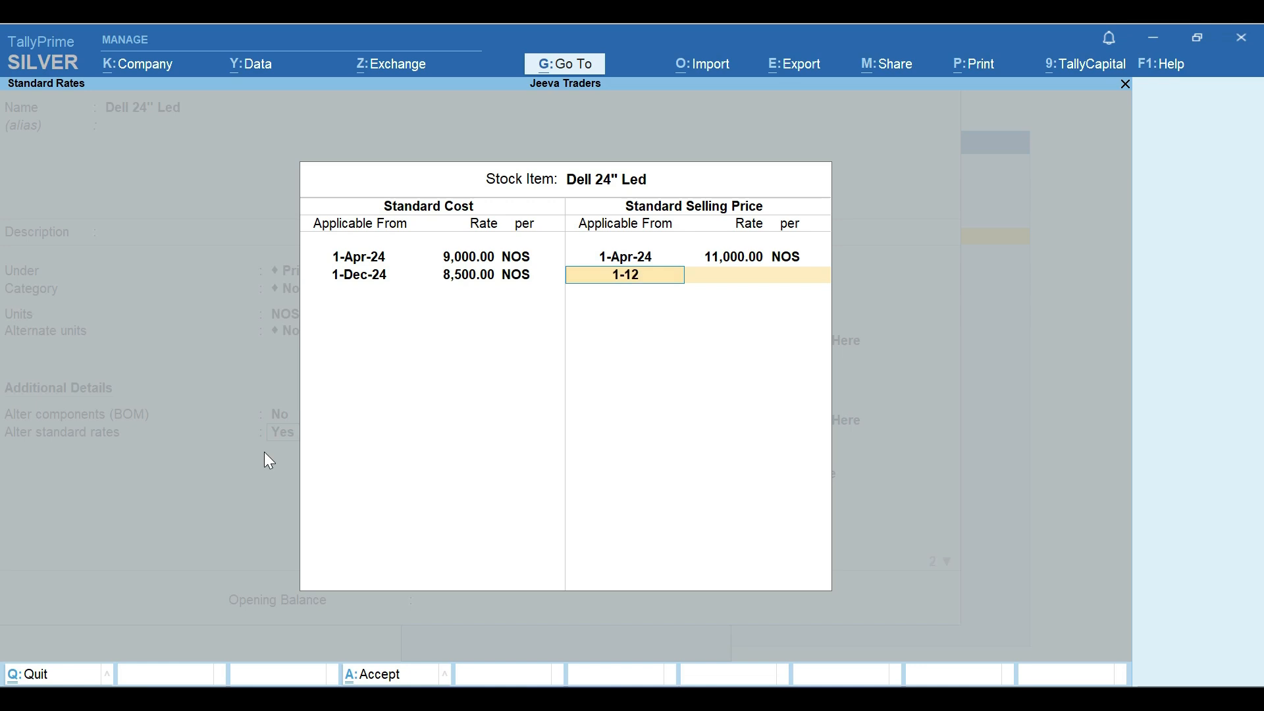
pyautogui.press('Return')
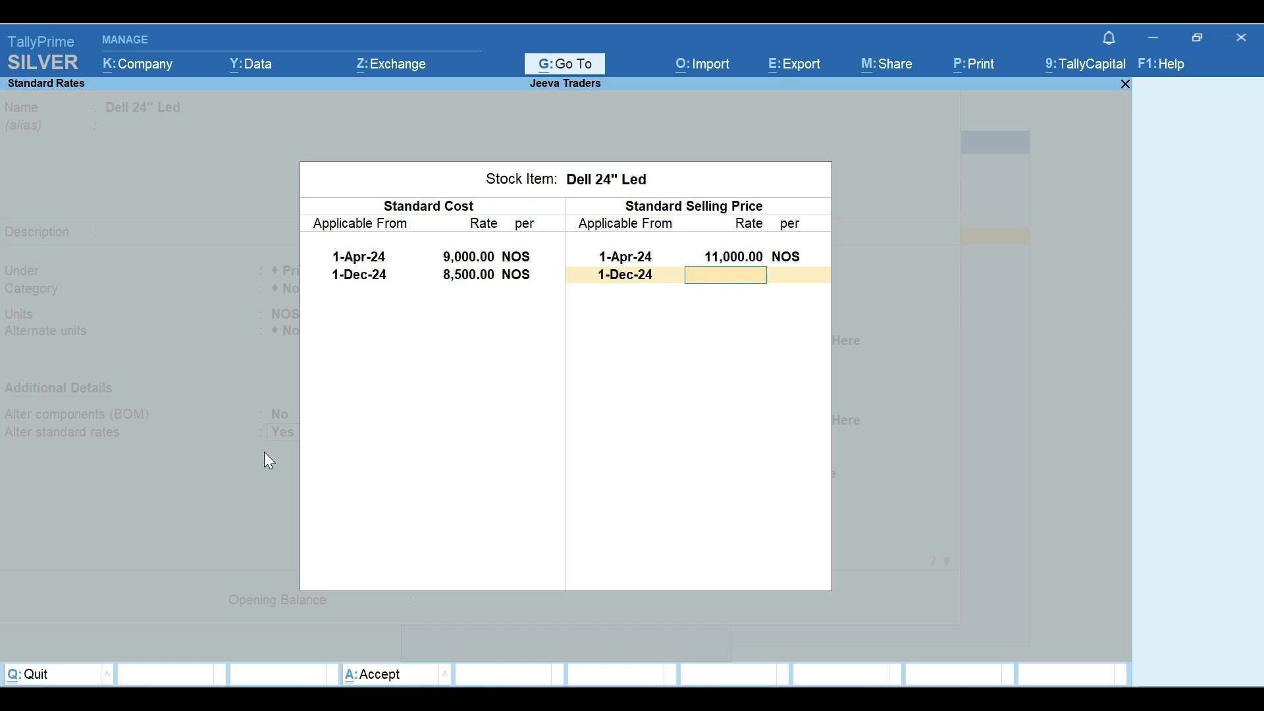
pyautogui.write('10500')
pyautogui.press('Return')
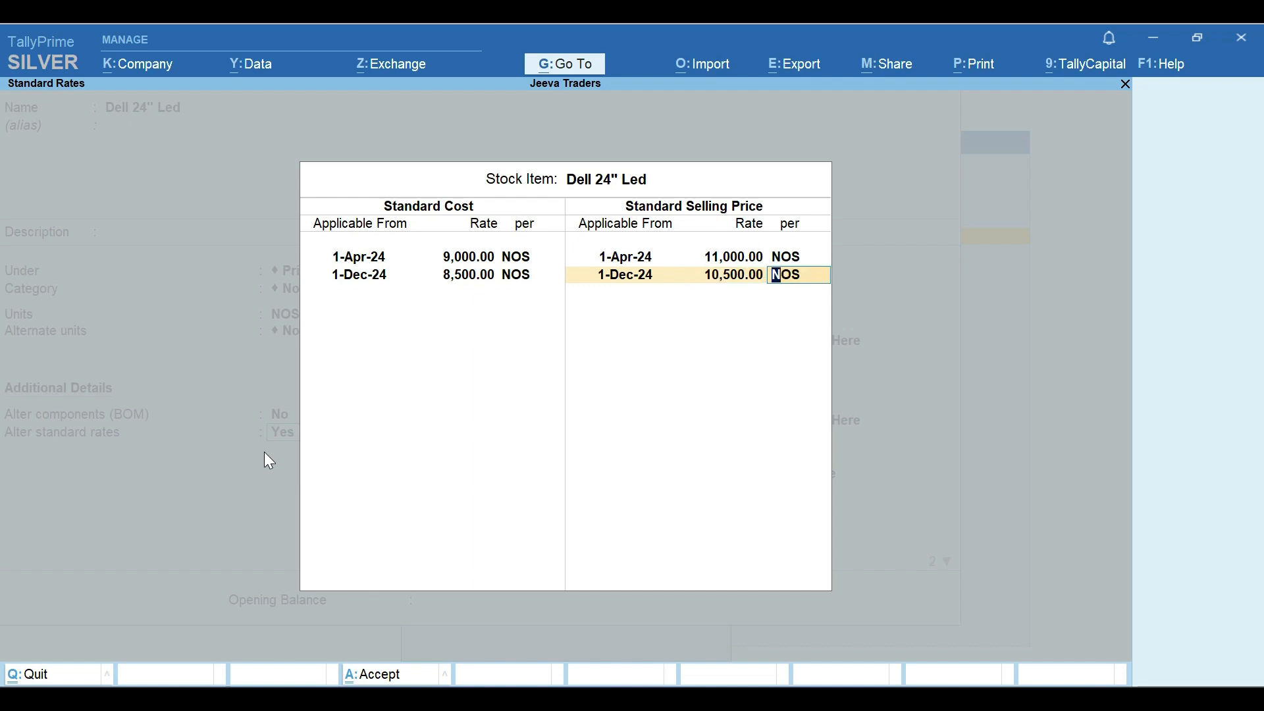
pyautogui.press('Return')
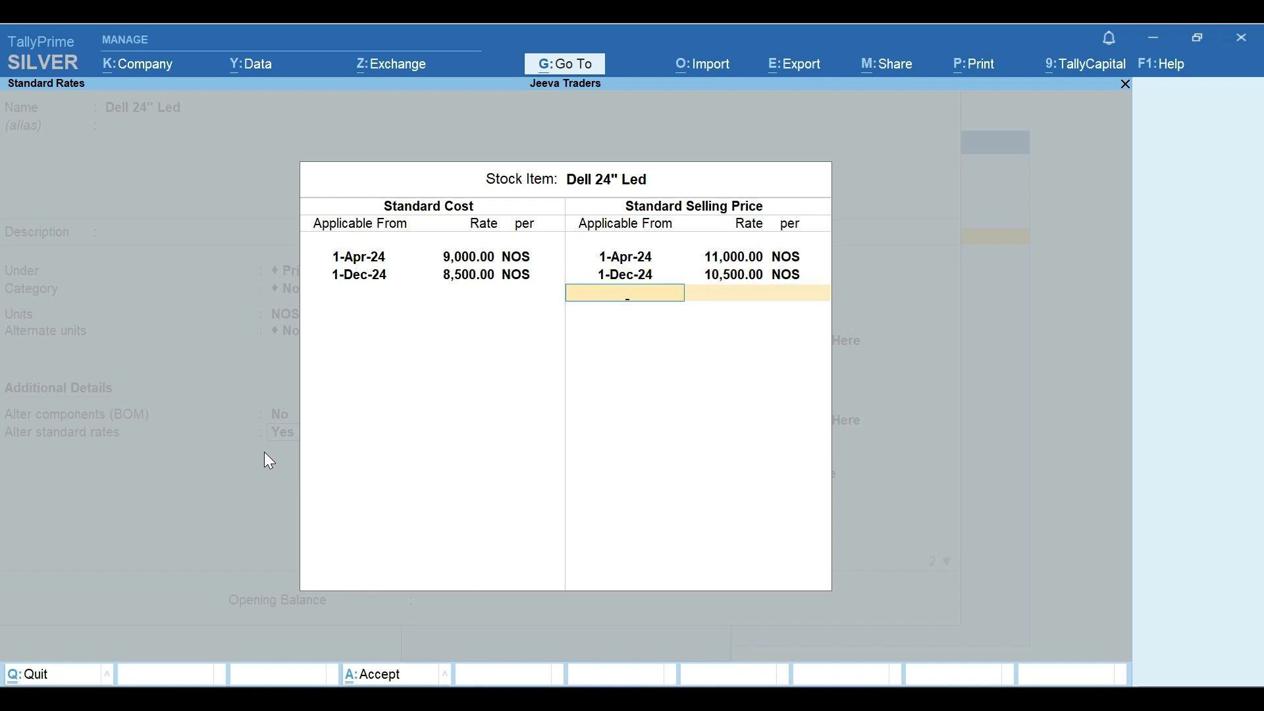
pyautogui.press('Return')
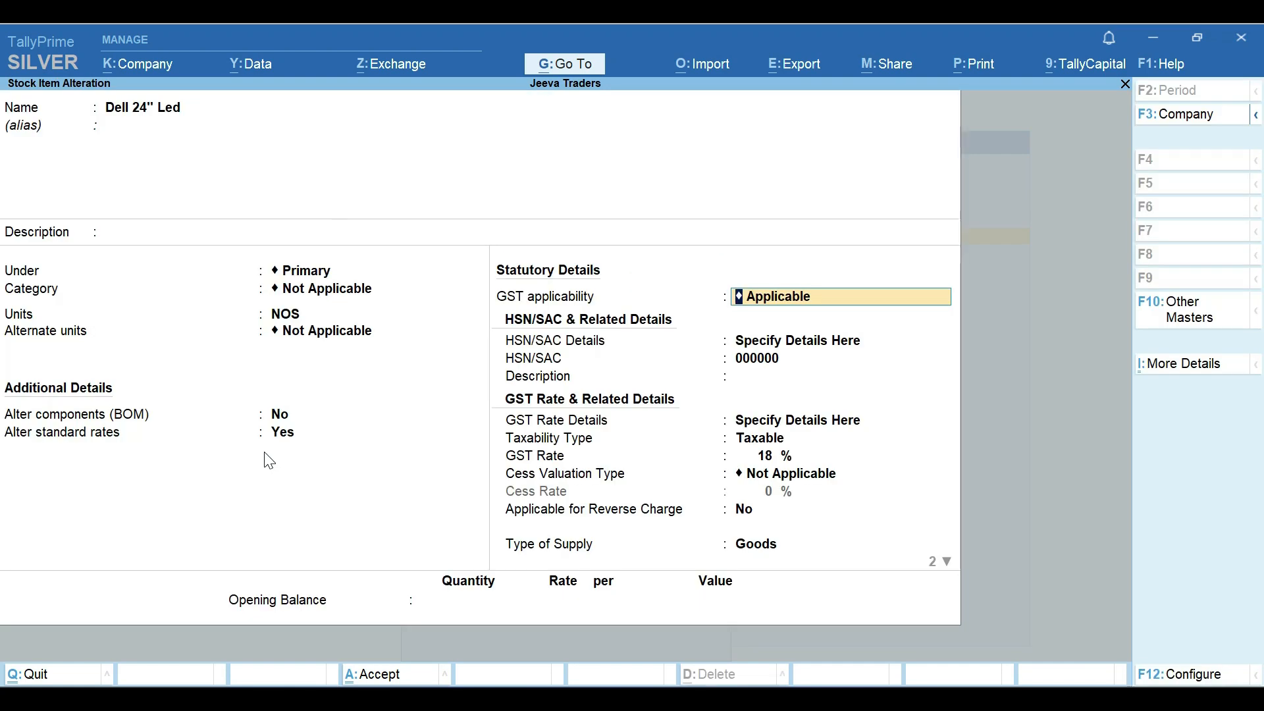
# Save the altered stock item Dell 24" Led and return to the Gateway of Tally.
pyautogui.press('ctrl')
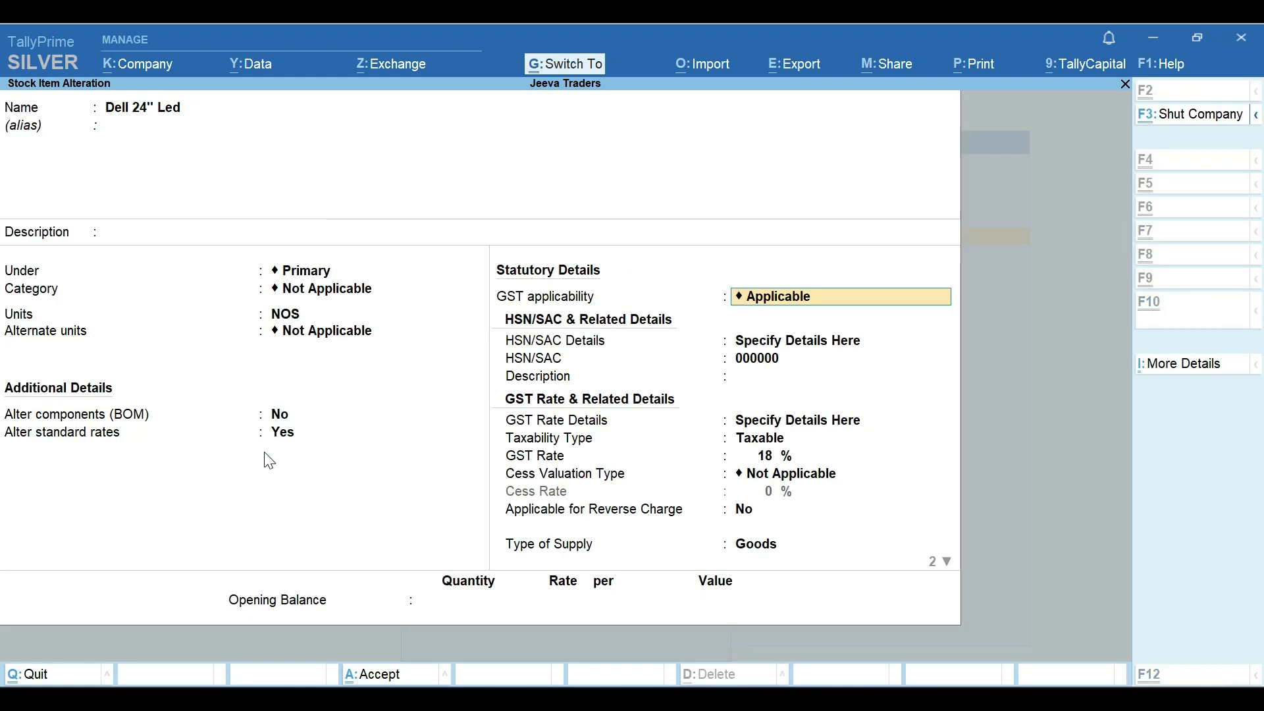
pyautogui.hotkey('ctrl', 'a')
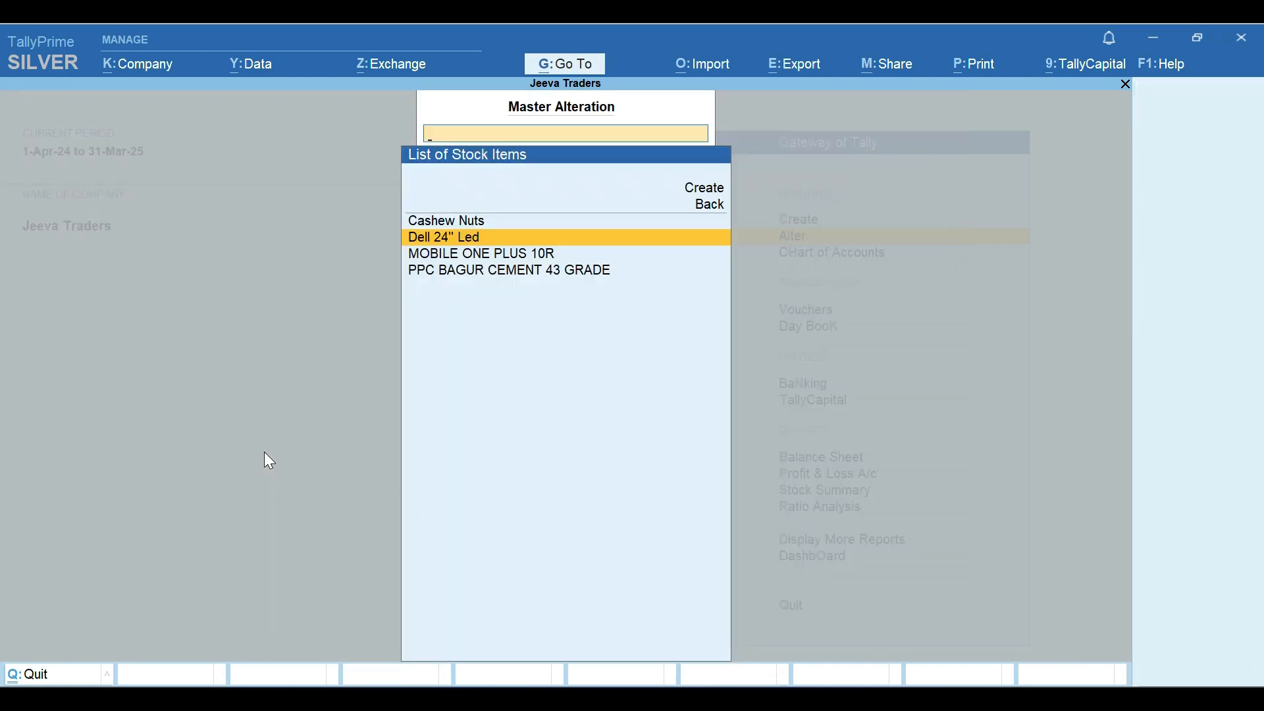
pyautogui.press('Escape')
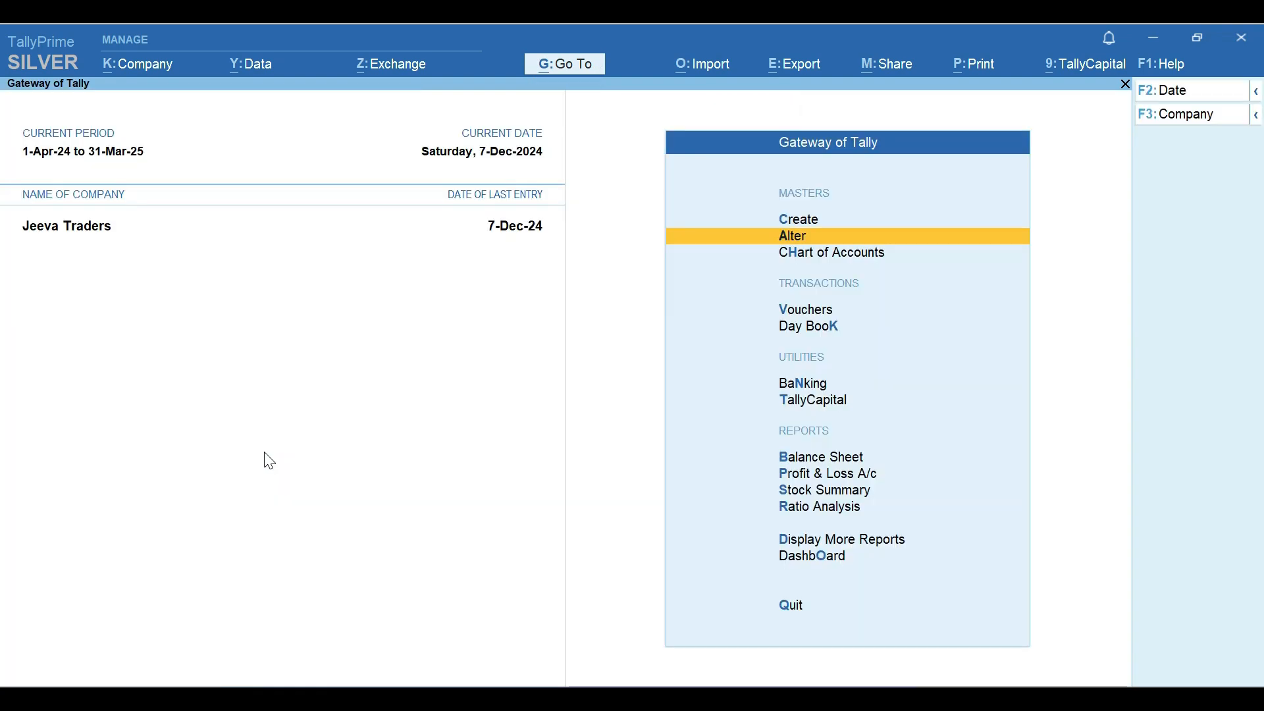
# Open a new sales voucher for entry from the Gateway of Tally.
pyautogui.press('Down')
pyautogui.press('Down')
pyautogui.press('Down')
pyautogui.press('Up')
pyautogui.press('Return')
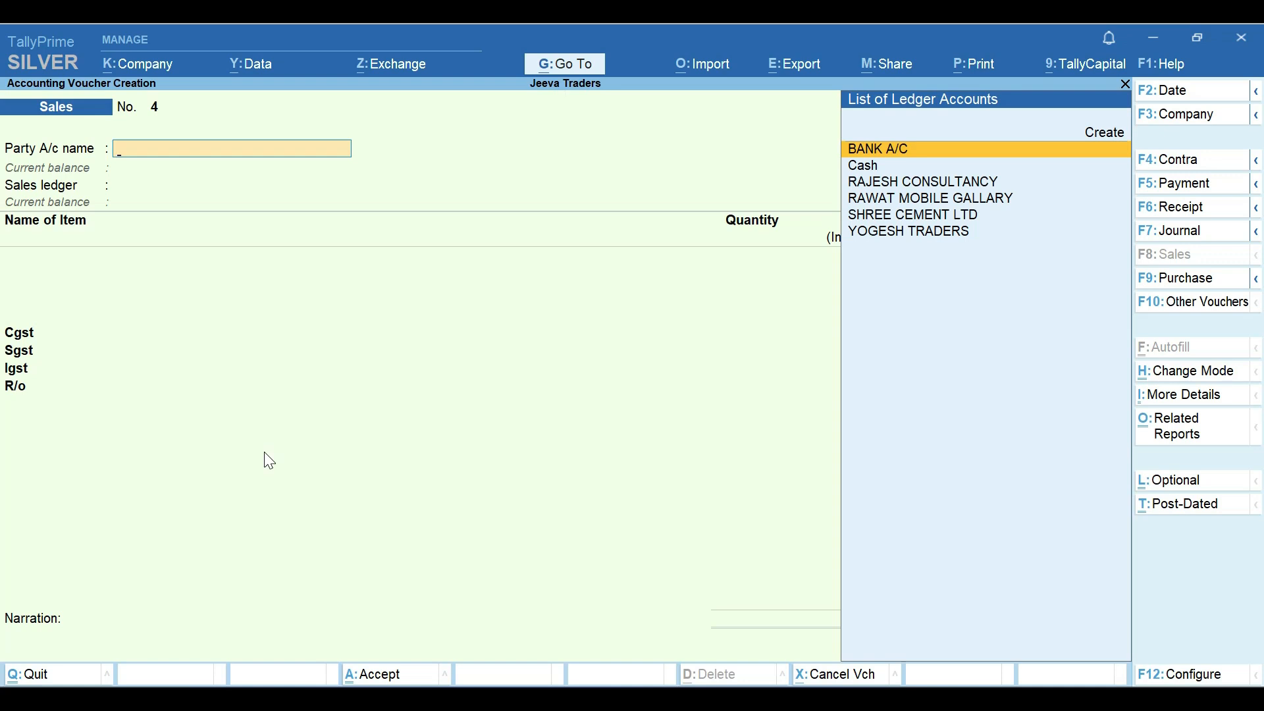
# Choose YOGESH TRADERS as the party, accept the default dispatch and party details, and use Sales A/c as the sales ledger.
pyautogui.press('Down')
pyautogui.press('Down')
pyautogui.press('Down')
pyautogui.press('Down')
pyautogui.press('Down')
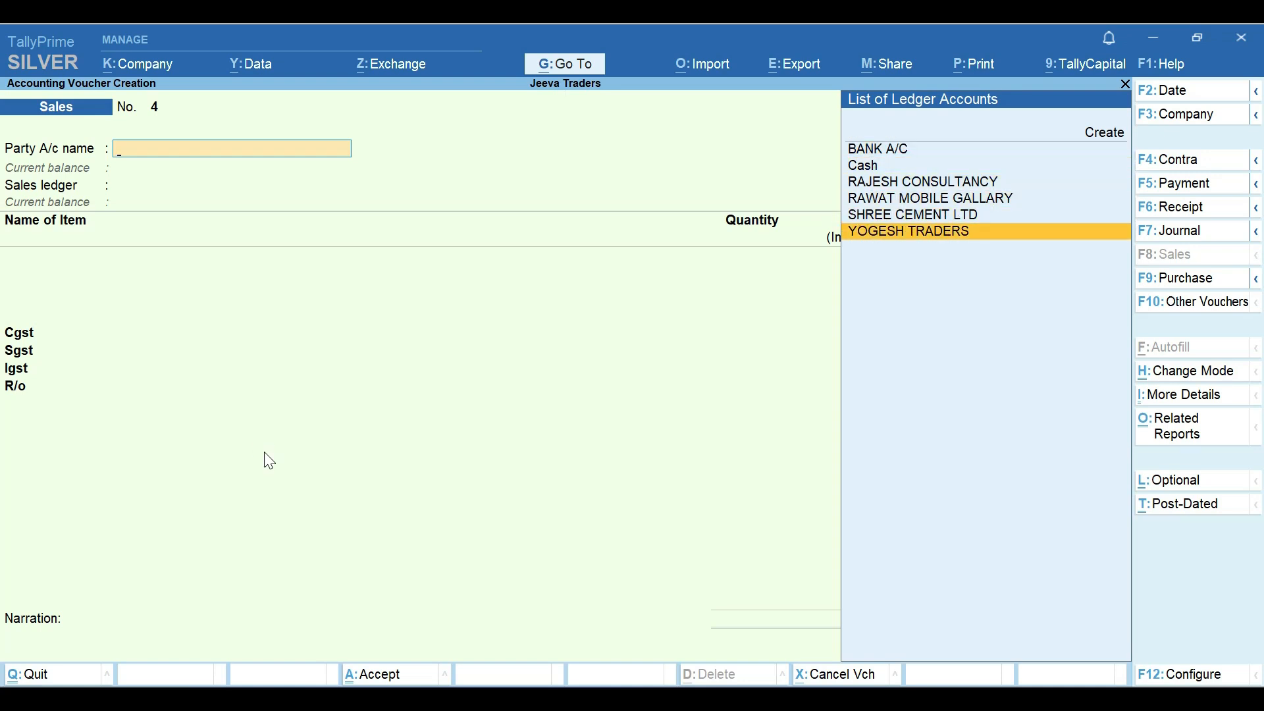
pyautogui.press('Return')
pyautogui.press('Return')
pyautogui.press('Return')
pyautogui.press('Return')
pyautogui.press('Return')
pyautogui.press('Return')
pyautogui.press('Return')
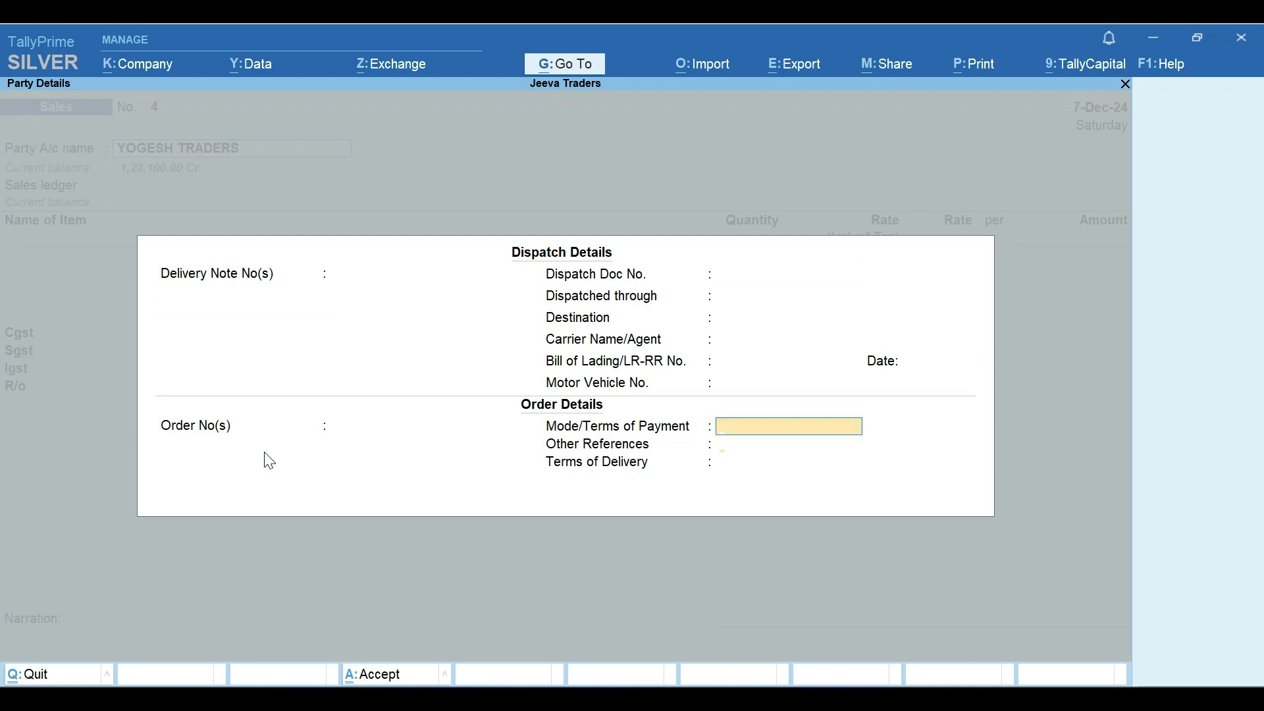
pyautogui.press('Return')
pyautogui.press('Return')
pyautogui.press('Return')
pyautogui.press('Return')
pyautogui.press('Return')
pyautogui.press('Return')
pyautogui.press('Return')
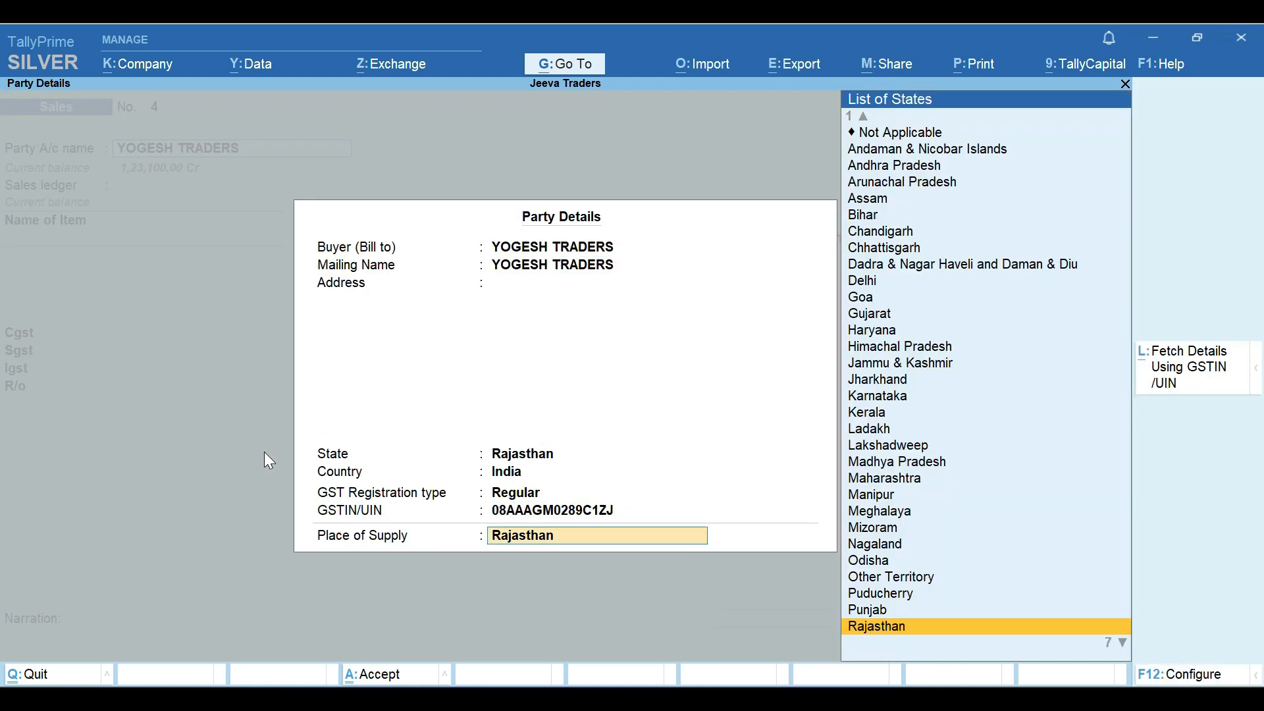
pyautogui.press('Return')
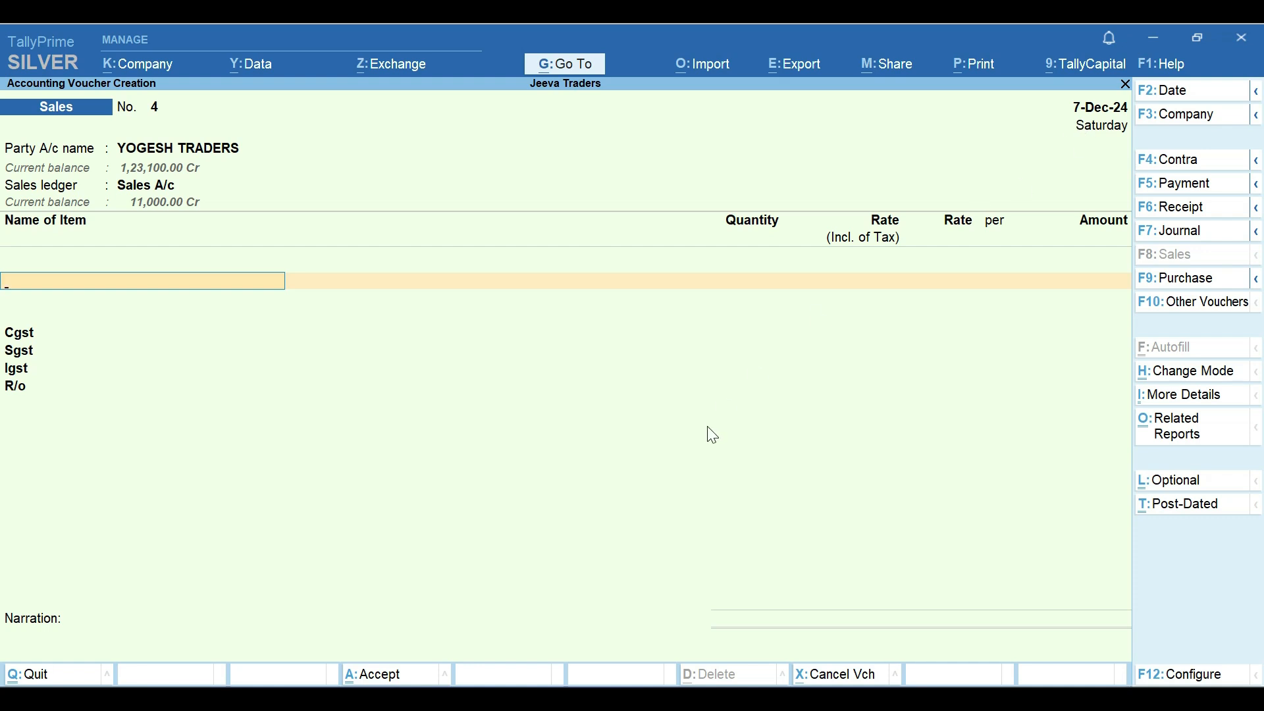
# Add the item Dell 24" Led with a quantity of 2 NOS and no item description.
pyautogui.write('Le')
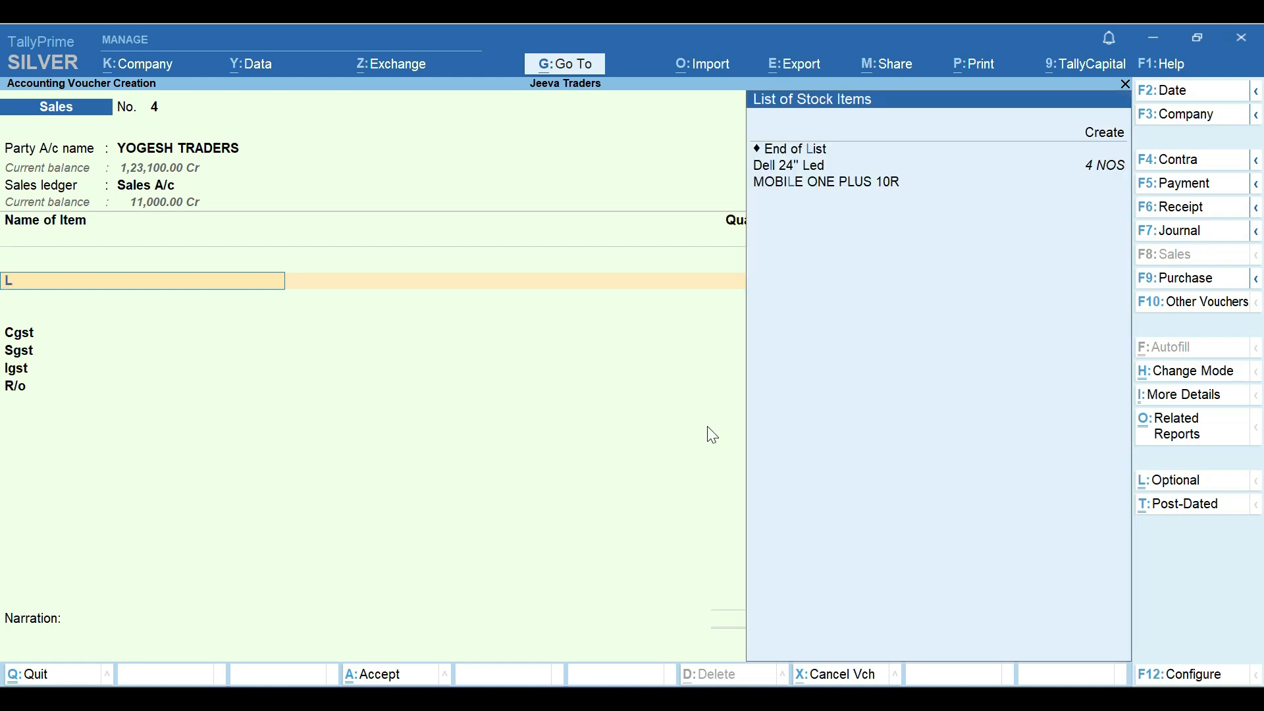
pyautogui.press('Return')
pyautogui.press('Return')
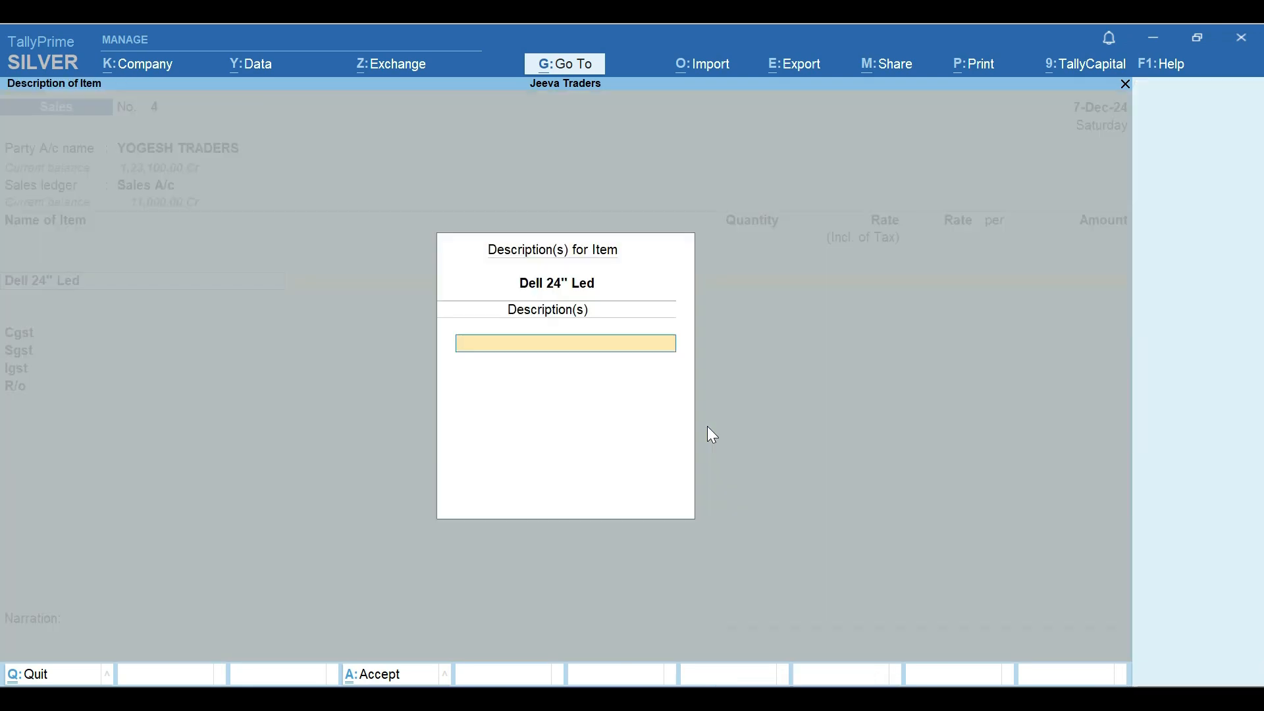
pyautogui.write('2')
pyautogui.press('Return')
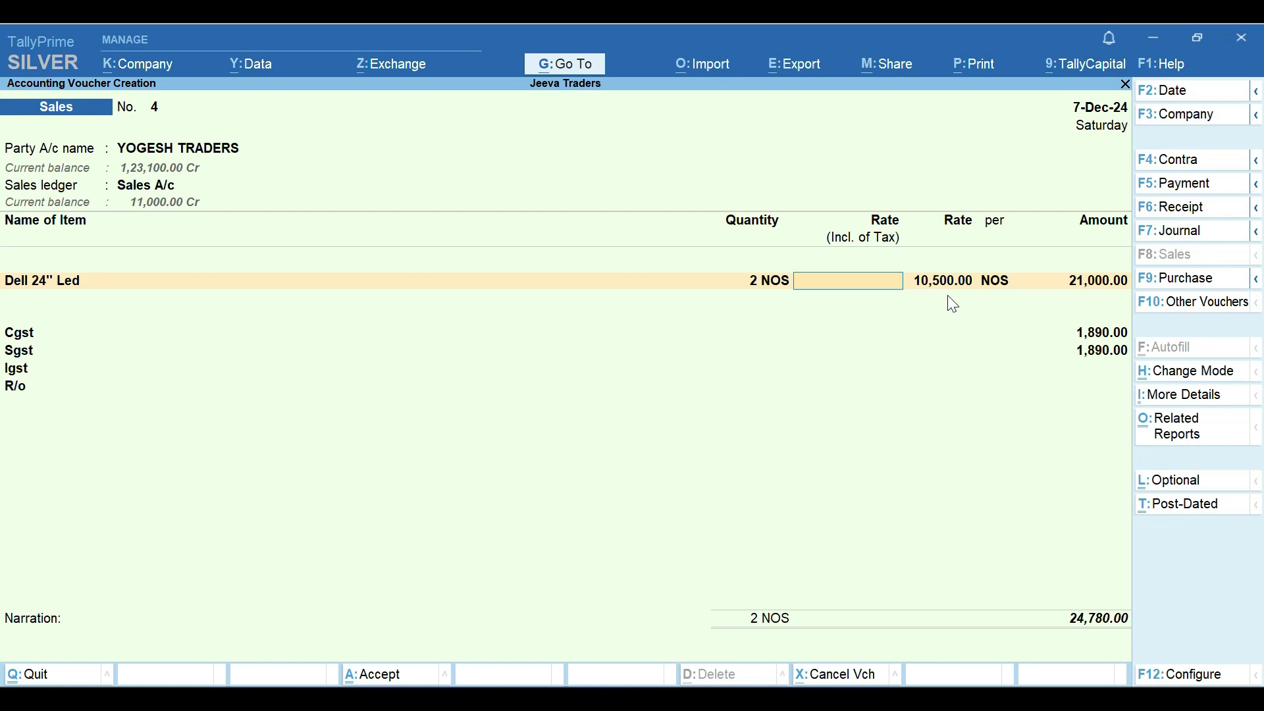
# Change the date of the partly filled sales voucher to 1-Nov-24.
pyautogui.press('F2')
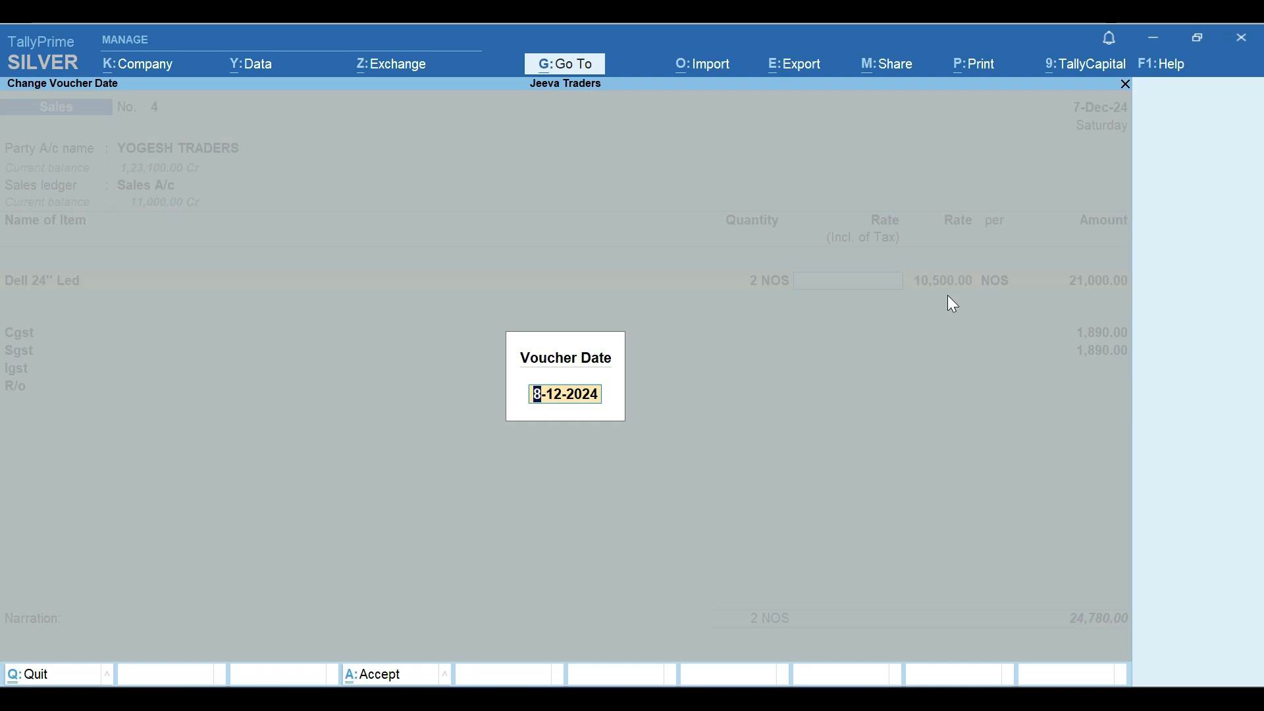
pyautogui.write('1-11')
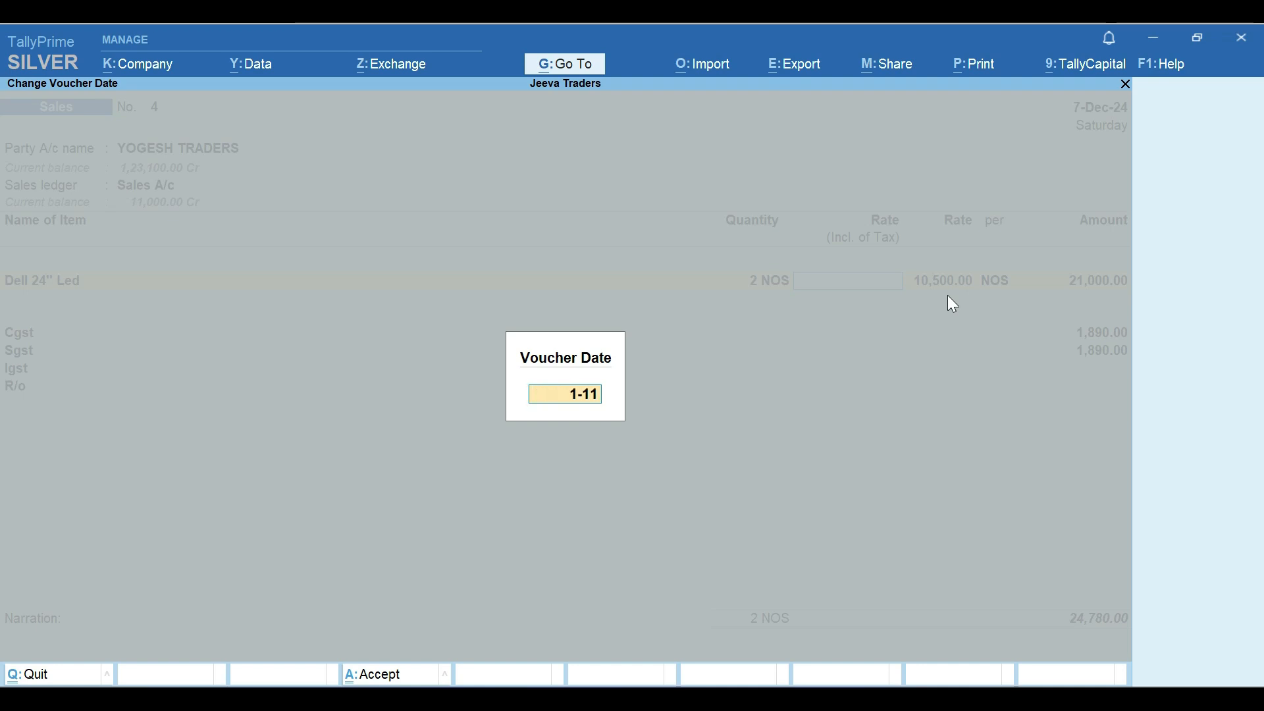
pyautogui.press('Return')
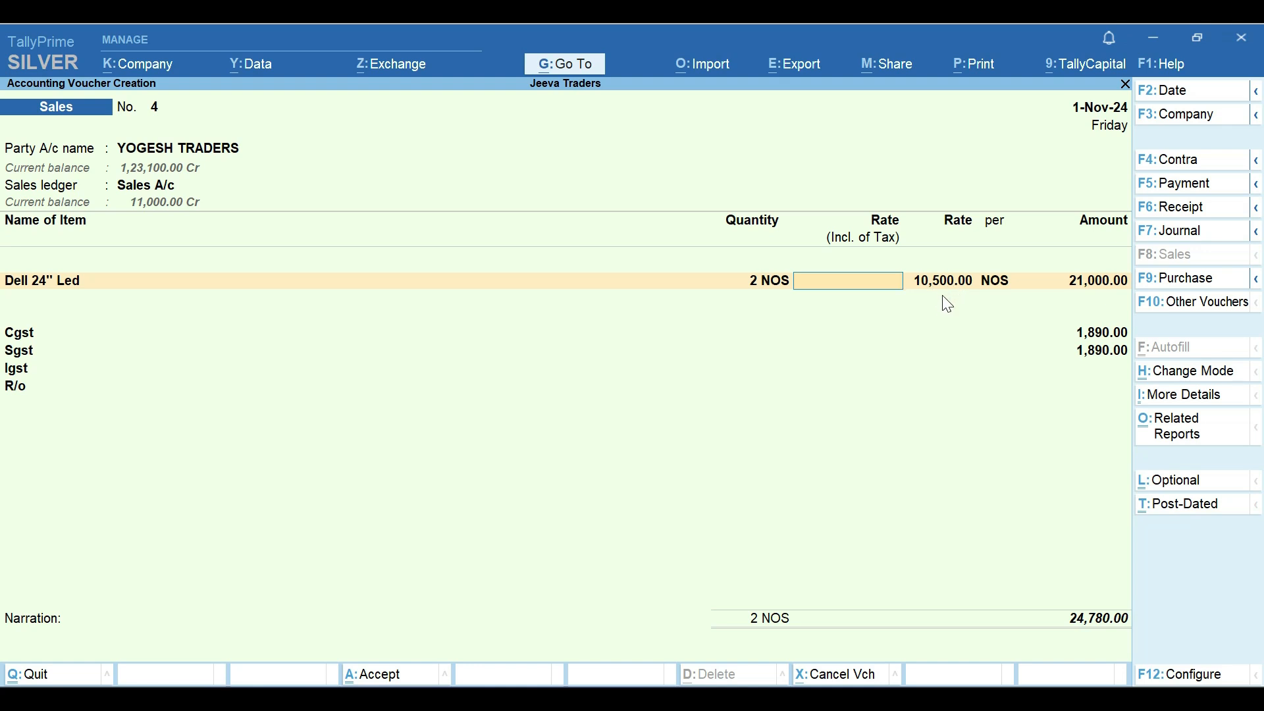
# Discard the partly filled sales voucher without saving it, leaving a blank sales voucher.
pyautogui.press('Return')
pyautogui.press('Escape')
pyautogui.press('Escape')
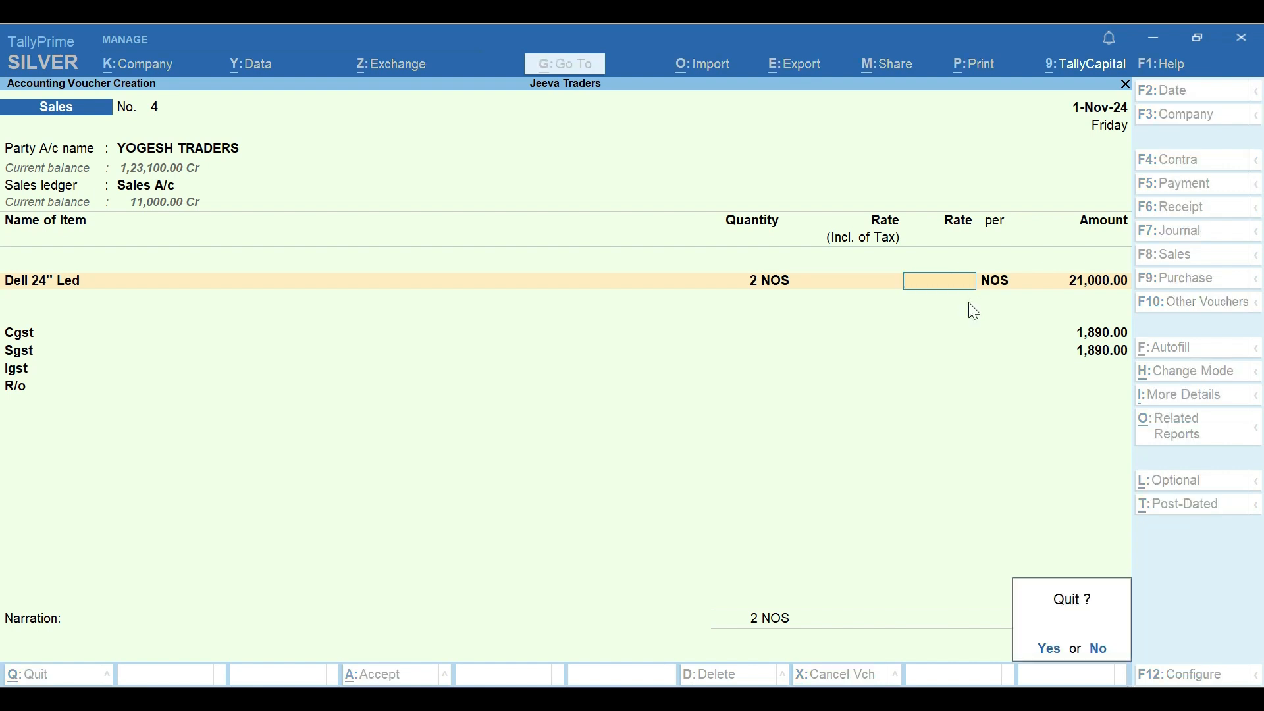
pyautogui.press('y')
pyautogui.click(973, 312)
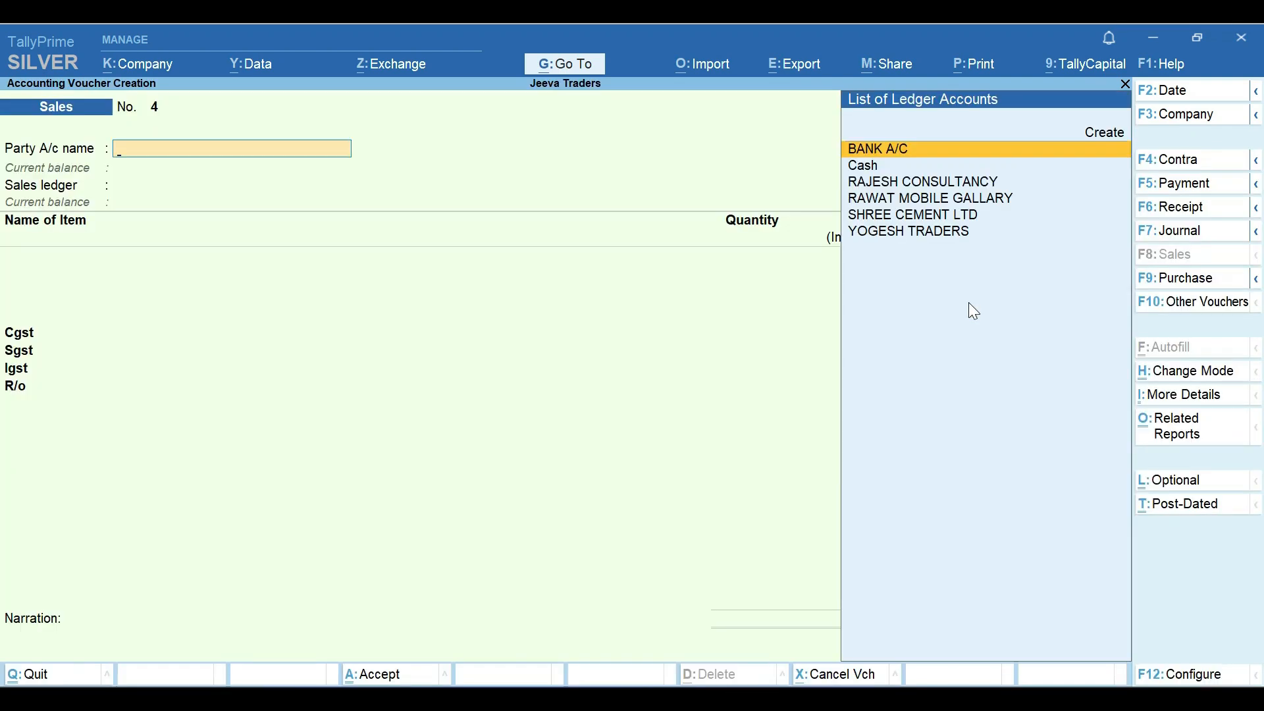
# Set the date of the blank sales voucher to 1-Nov-24 before entering any details.
pyautogui.press('F2')
pyautogui.write('1-1')
pyautogui.write('1')
pyautogui.press('Return')
# Select YOGESH TRADERS as the party, keep the dispatch, order and party details unchanged, and apply Sales A/c as the sales ledger.
pyautogui.press('Down')
pyautogui.press('Down')
pyautogui.press('Down')
pyautogui.press('Down')
pyautogui.press('Down')
pyautogui.press('Return')
pyautogui.press('Return')
pyautogui.press('Return')
pyautogui.press('Return')
pyautogui.press('Return')
pyautogui.press('Return')
pyautogui.press('Return')
pyautogui.press('Return')
pyautogui.press('Return')
pyautogui.press('Return')
pyautogui.press('Return')
pyautogui.press('Return')
pyautogui.press('Return')
pyautogui.press('Return')
pyautogui.press('Return')
pyautogui.press('Return')
pyautogui.press('Return')
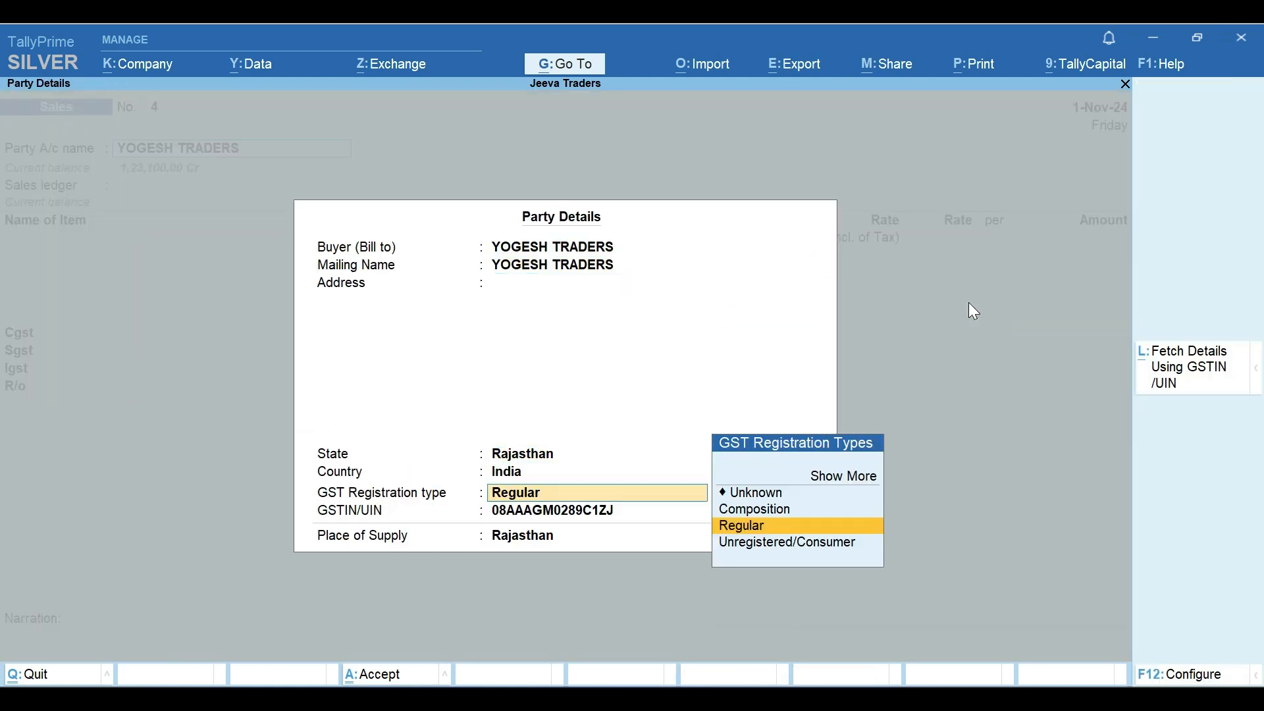
pyautogui.press('Return')
pyautogui.press('Return')
pyautogui.press('Return')
pyautogui.press('Return')
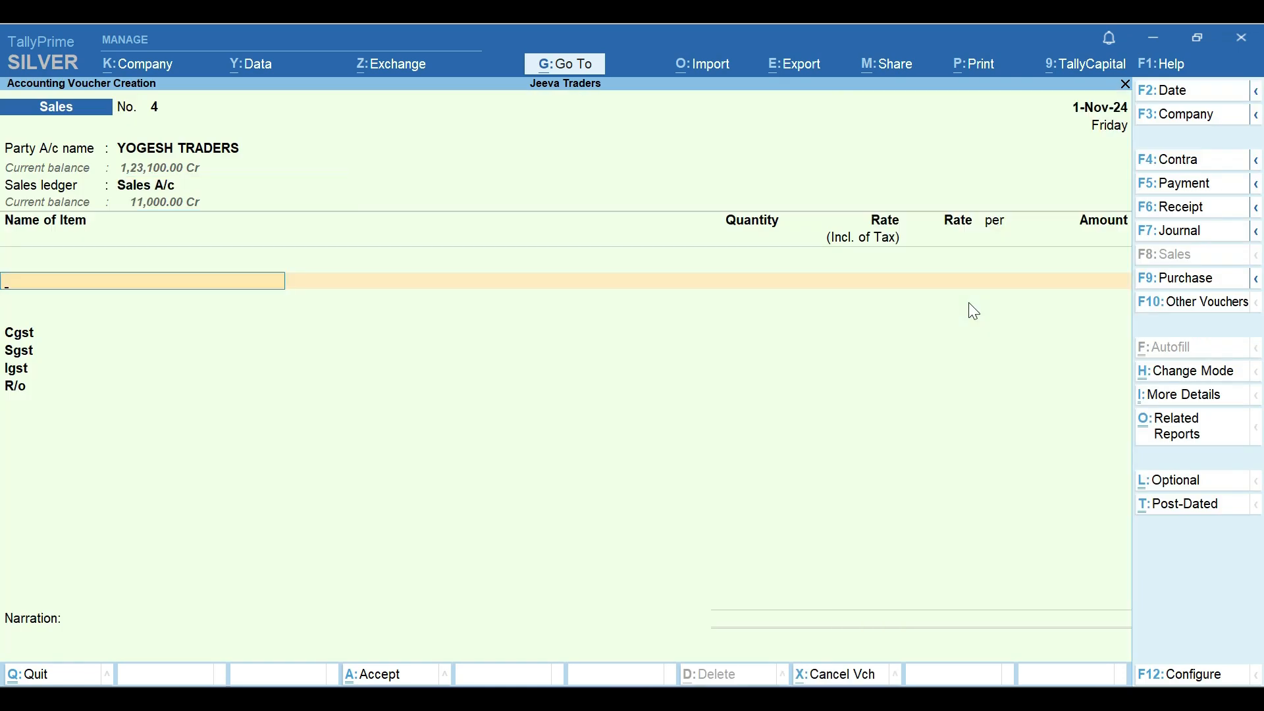
# Enter 2 NOS of Dell 24" Led in the 1-Nov-24 sales voucher with no item description.
pyautogui.write('Led')
pyautogui.press('Return')
pyautogui.press('Return')
pyautogui.write('2')
pyautogui.press('Return')
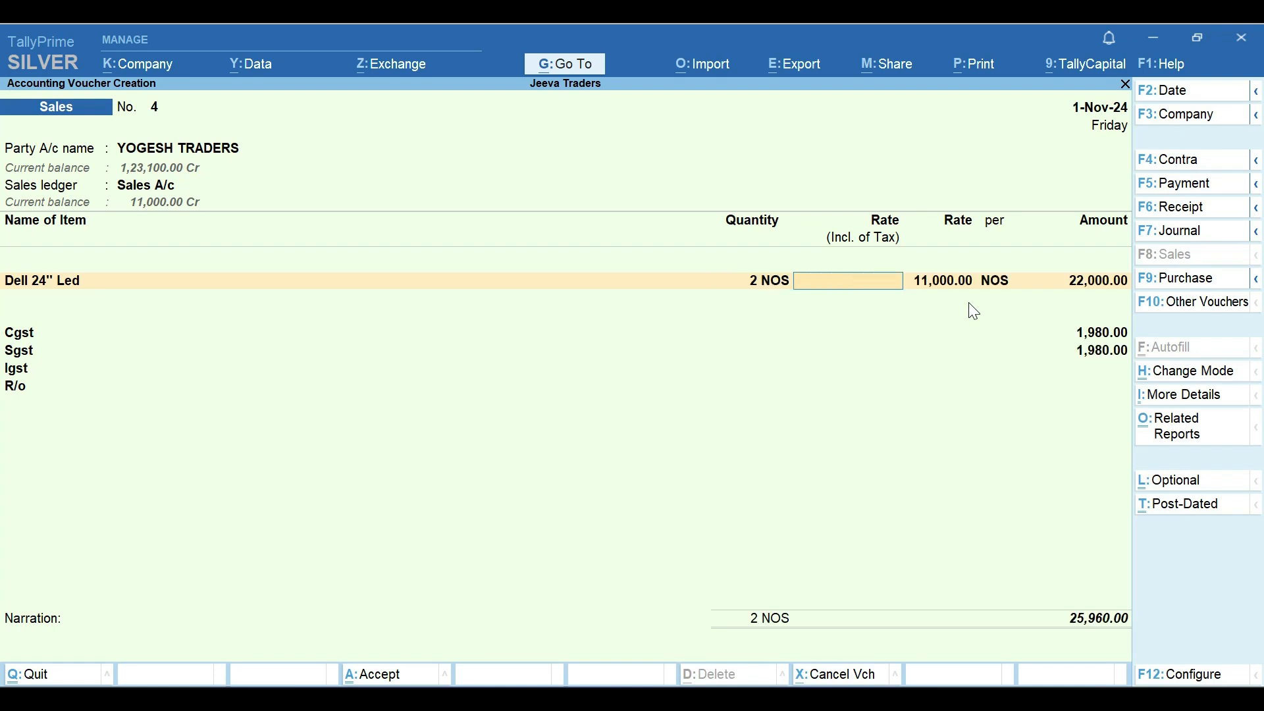